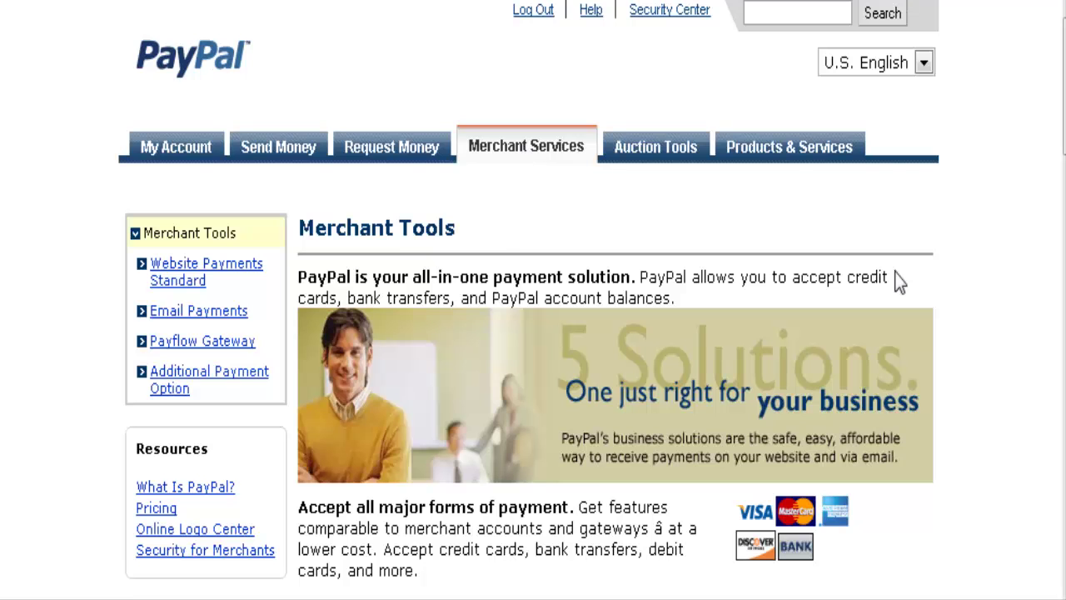
- Go from Merchant Tools to the Buy Now Buttons page and bring the Create Buy Now form into view
scroll(1033, 270, "down", 6)
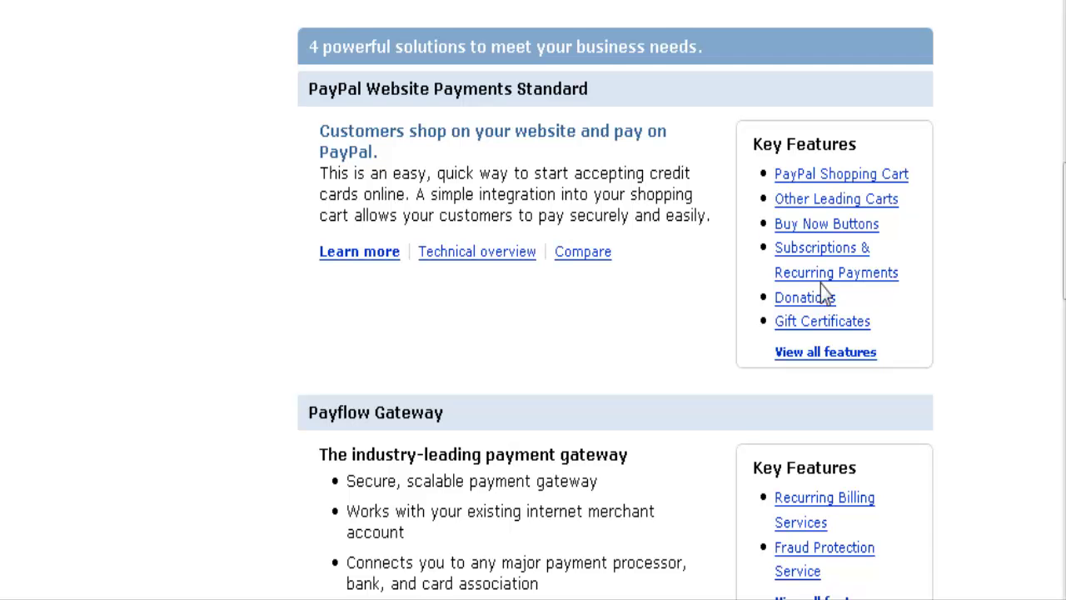
left_click(853, 226)
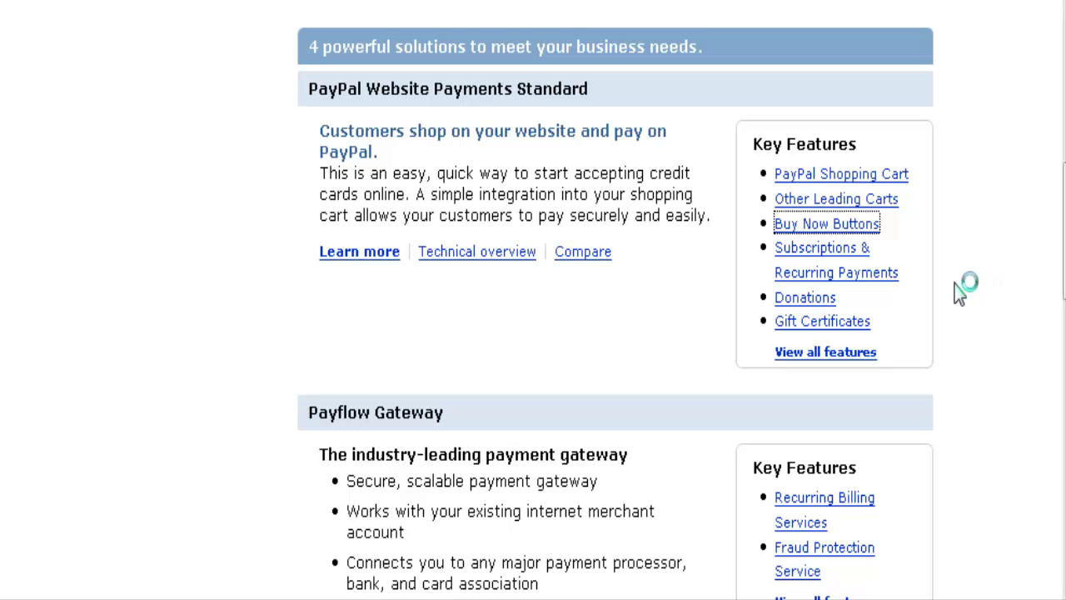
scroll(940, 285, "down", 5)
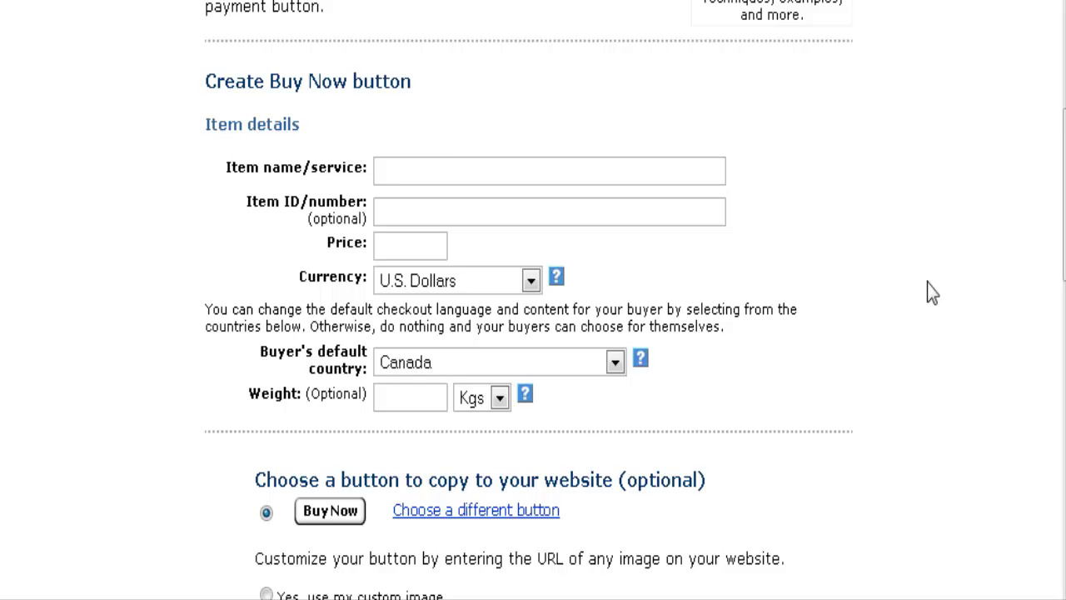
scroll(932, 291, "down", 1)
scroll(864, 281, "up", 1)
- Enter item name 'My Product one', ID 'mpn' and price 17.00, keeping U.S. Dollars
left_click(406, 169)
type("My Product")
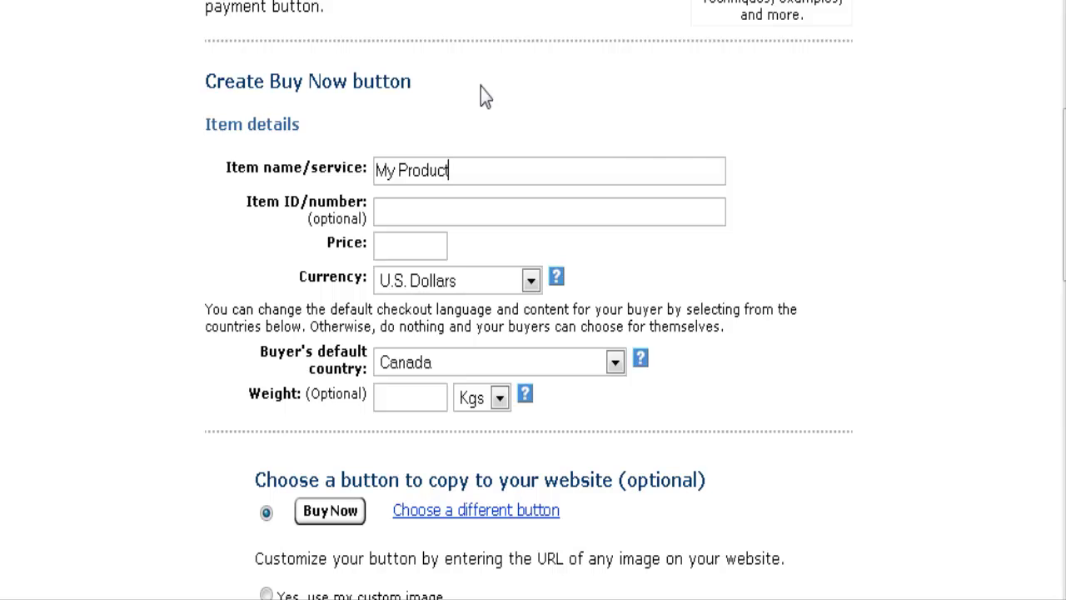
type(" one")
left_click(411, 203)
type("mpn")
left_click(404, 245)
type("17.00")
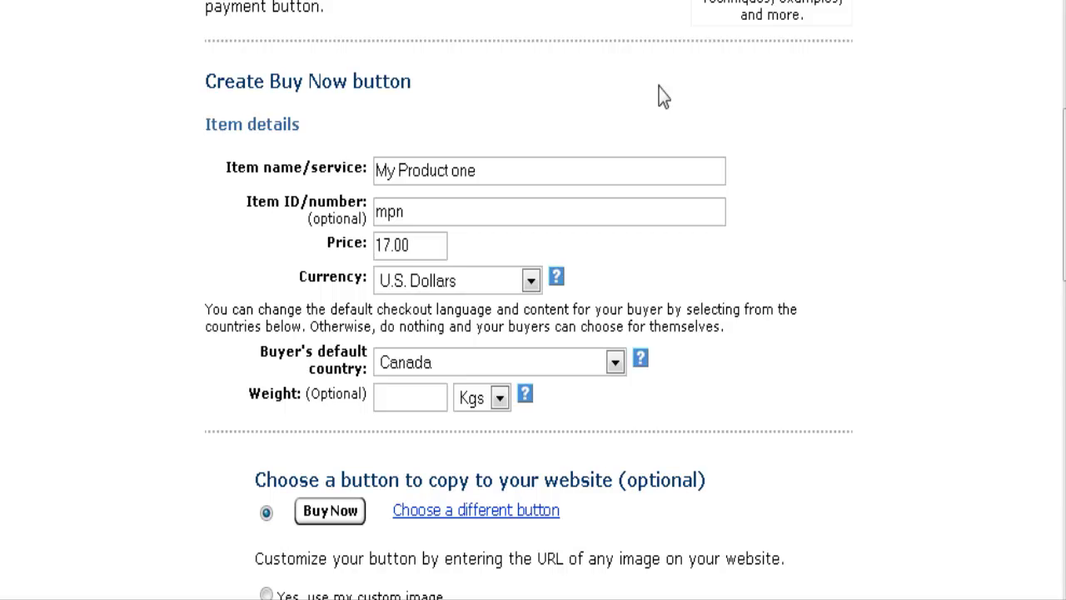
left_click(531, 281)
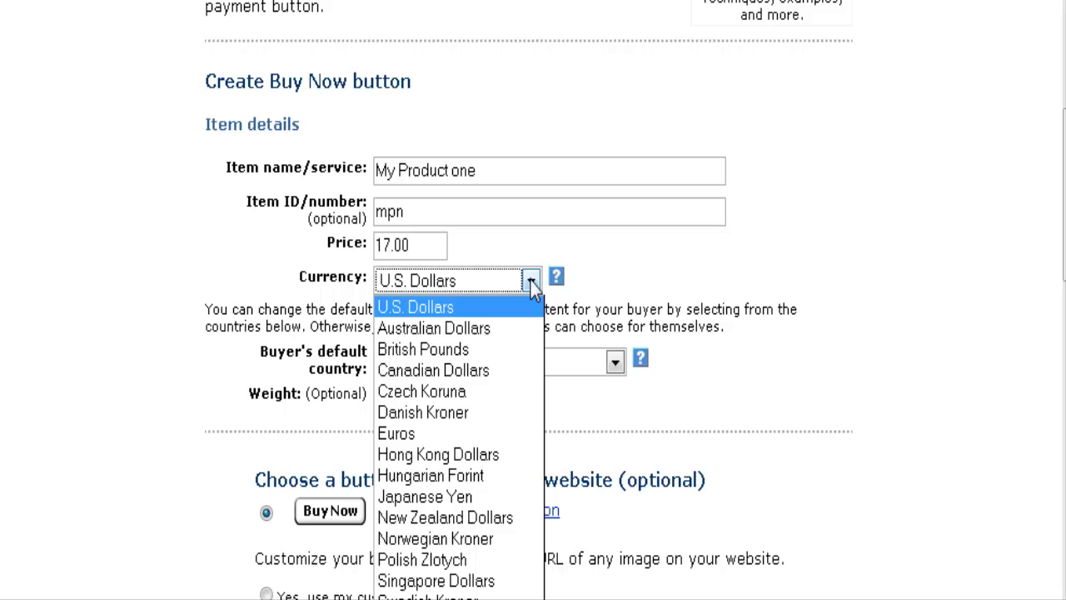
left_click(530, 281)
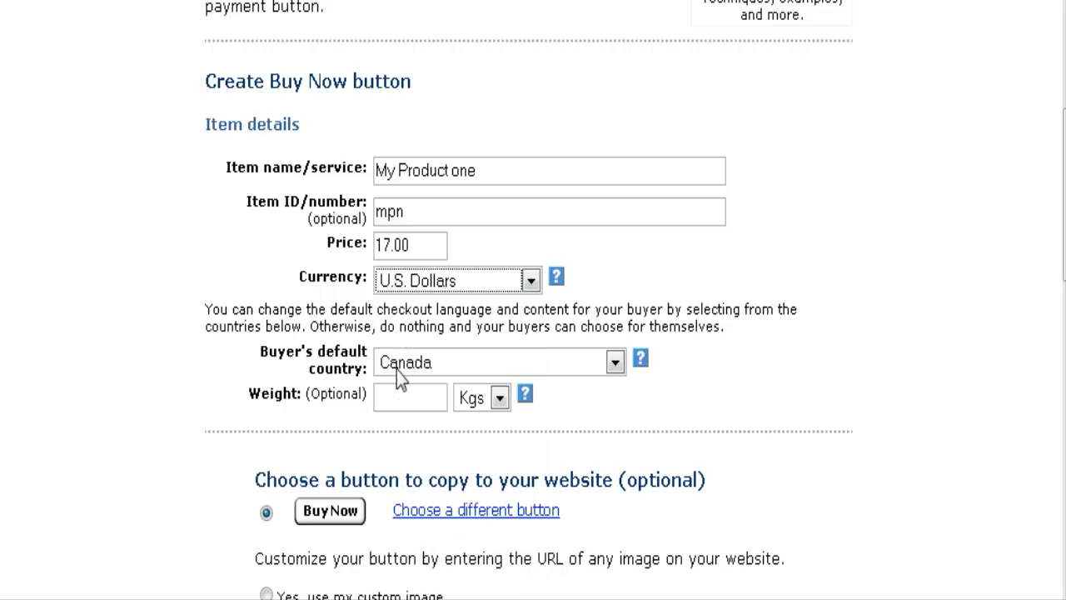
left_click(723, 382)
scroll(741, 375, "down", 3)
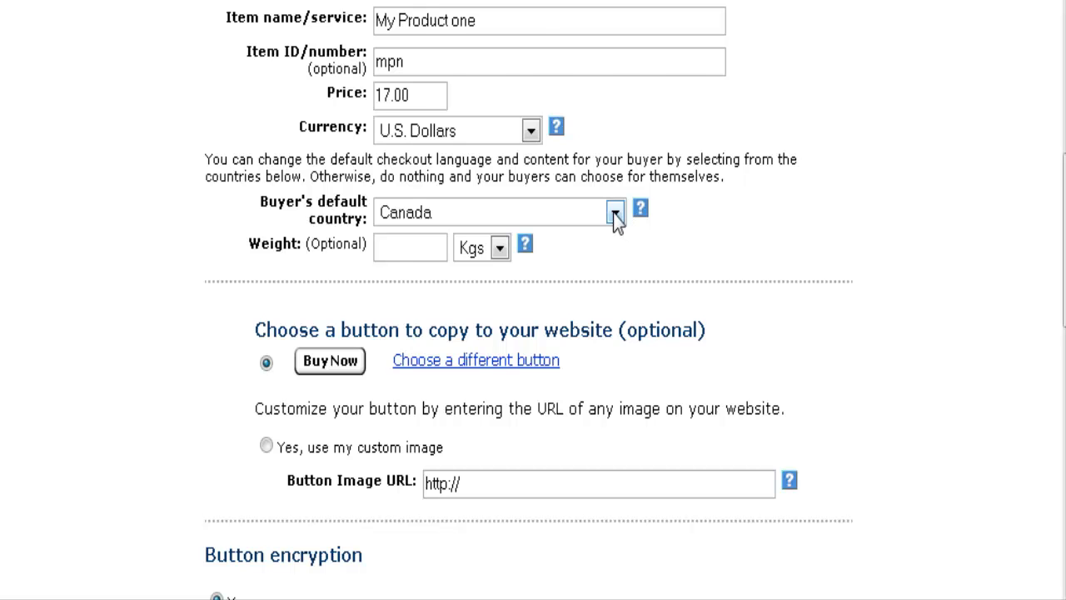
- Scroll down the form and follow the 'Choose a different button' link
scroll(353, 281, "down", 1)
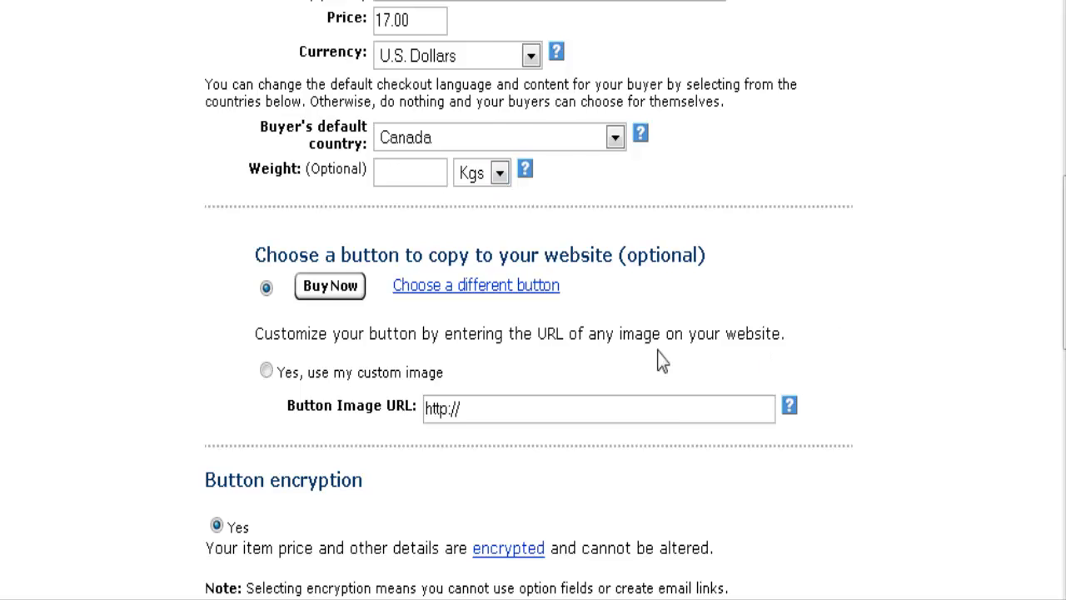
scroll(667, 359, "down", 3)
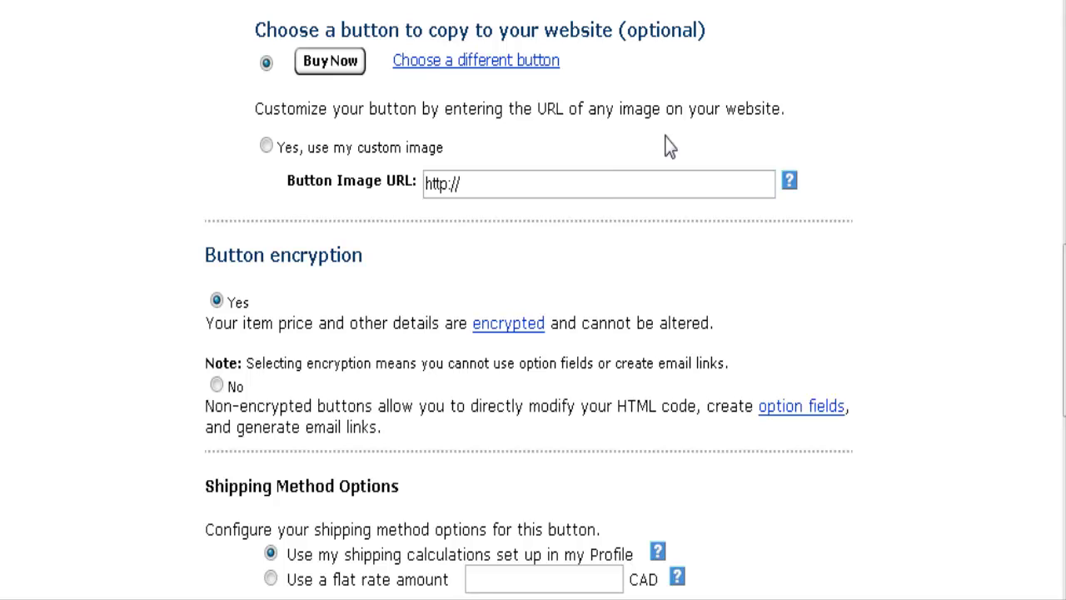
left_click(415, 61)
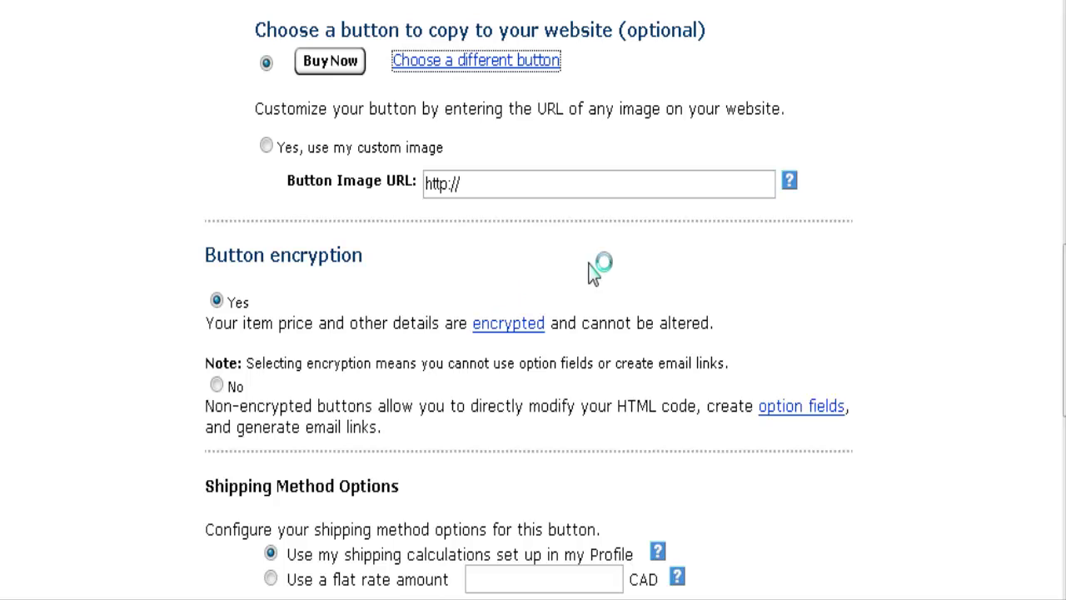
- Pick the Visa/MasterCard Buy Now button design and continue back to the form
scroll(617, 203, "down", 3)
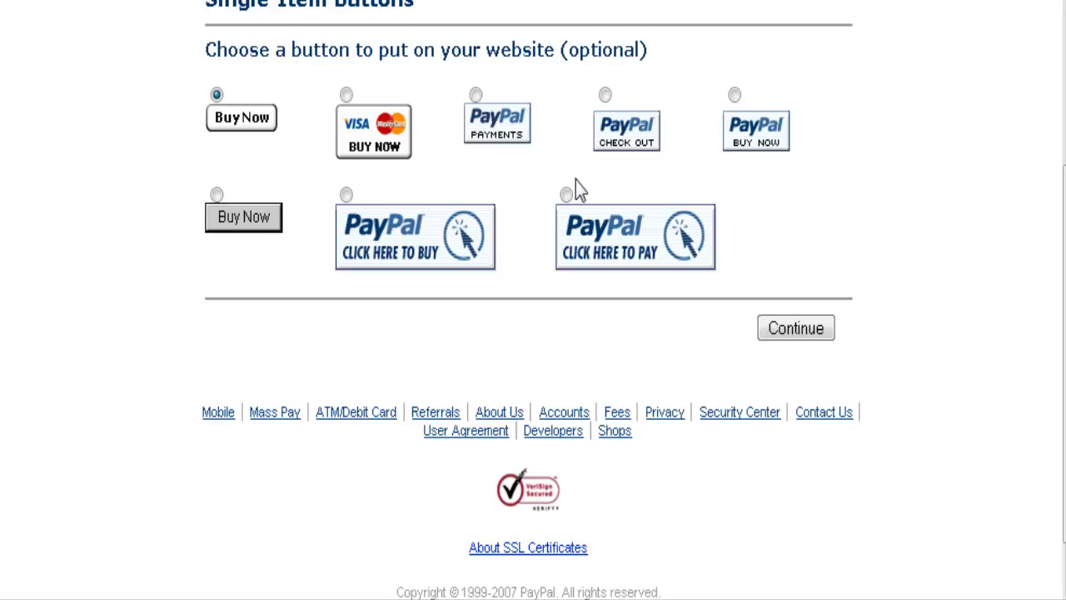
left_click(347, 96)
left_click(810, 331)
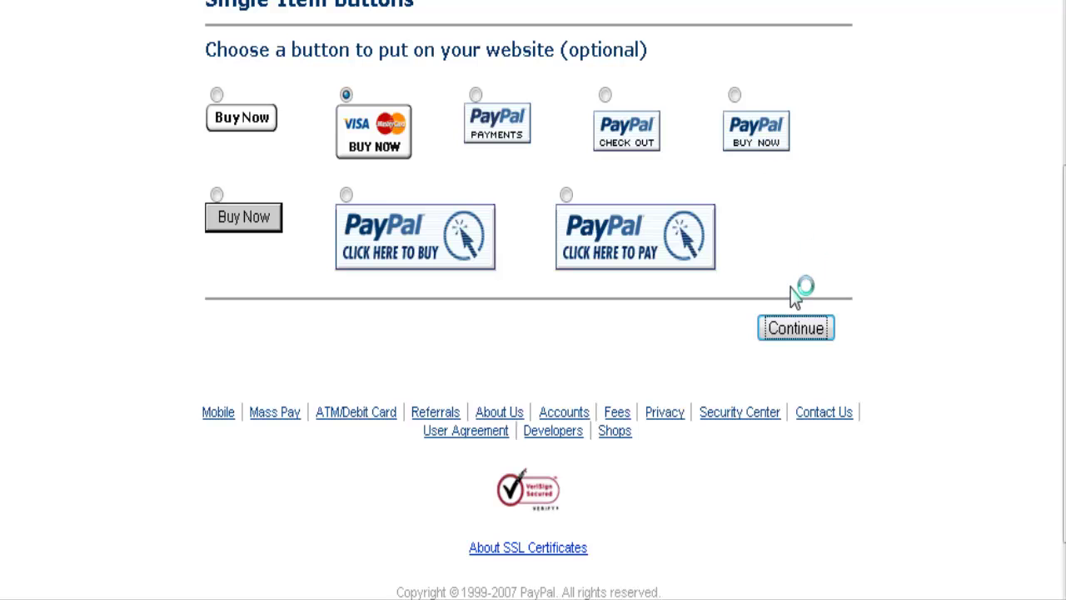
scroll(733, 287, "down", 10)
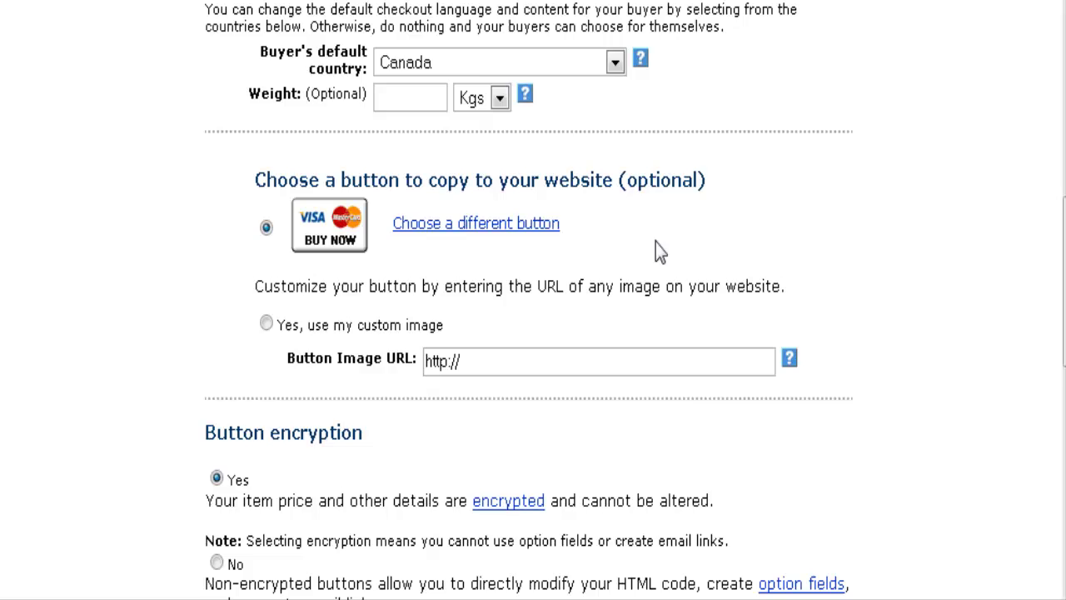
scroll(667, 250, "down", 1)
scroll(666, 246, "down", 1)
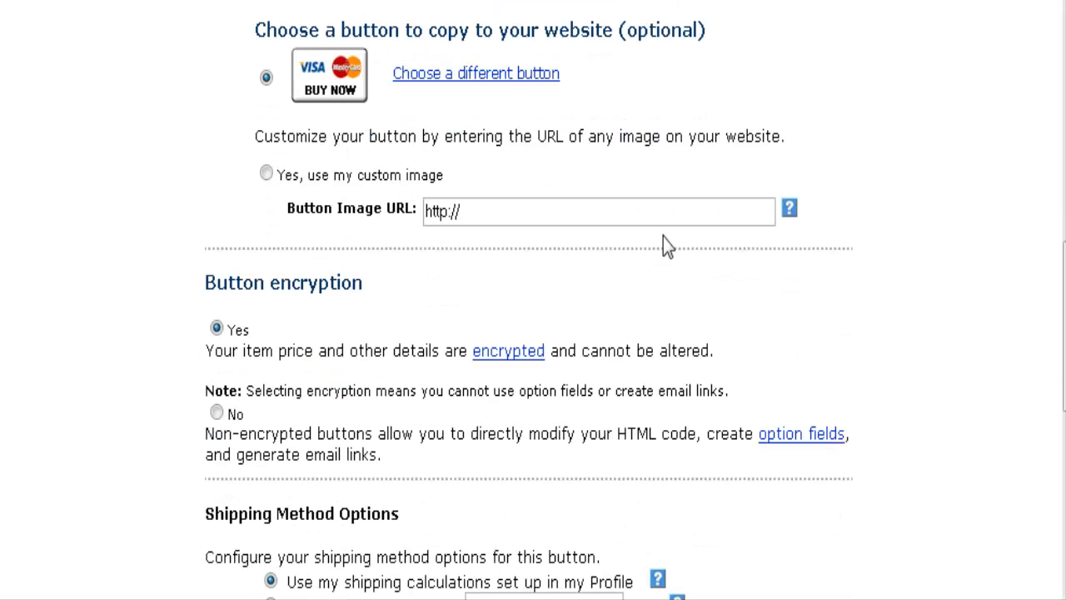
scroll(667, 246, "down", 1)
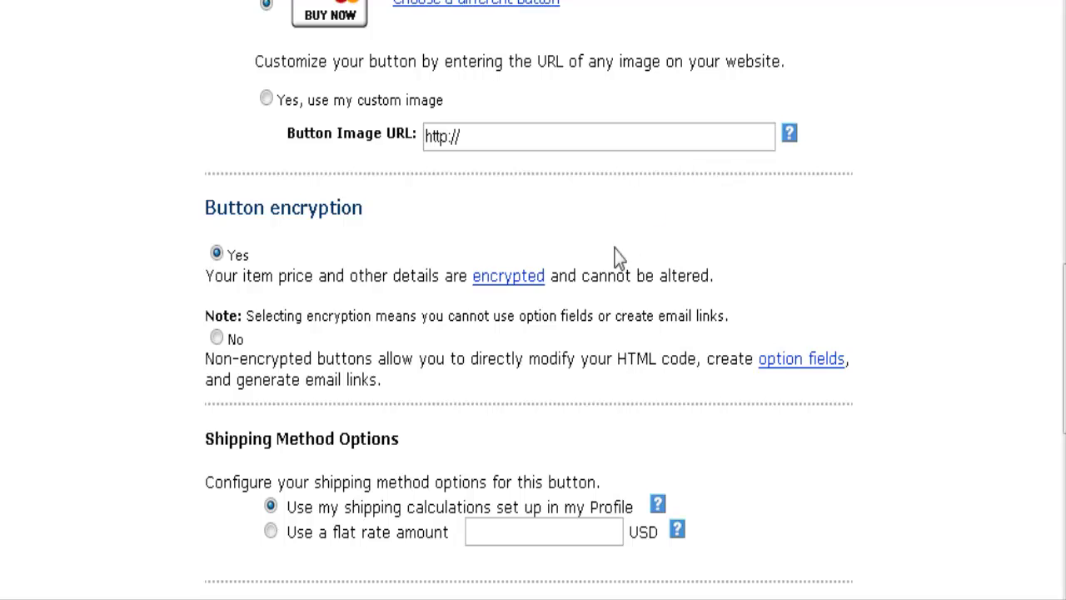
scroll(616, 252, "down", 3)
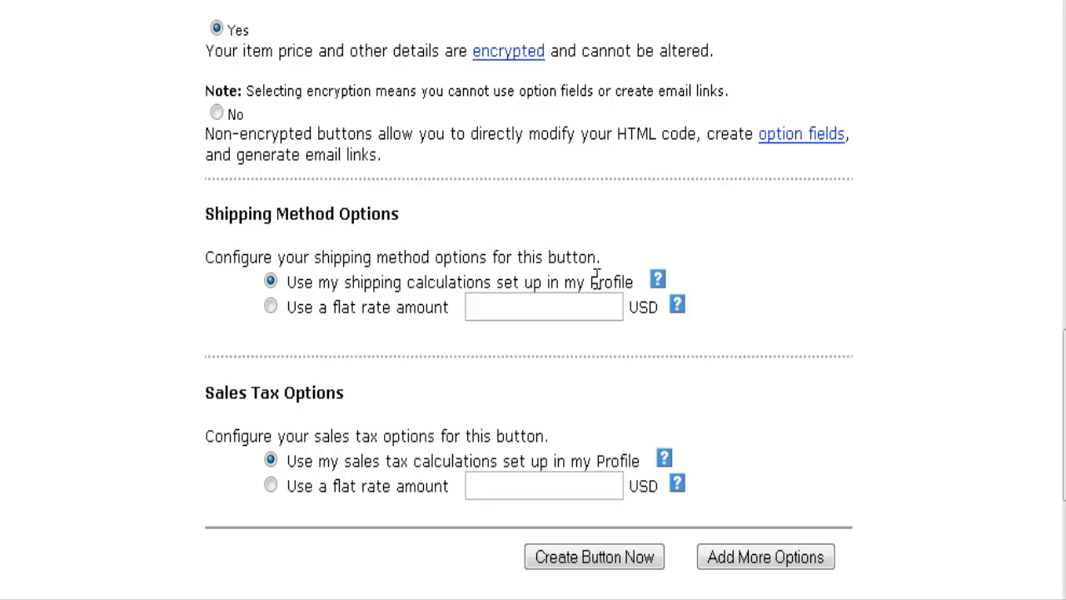
scroll(478, 275, "down", 3)
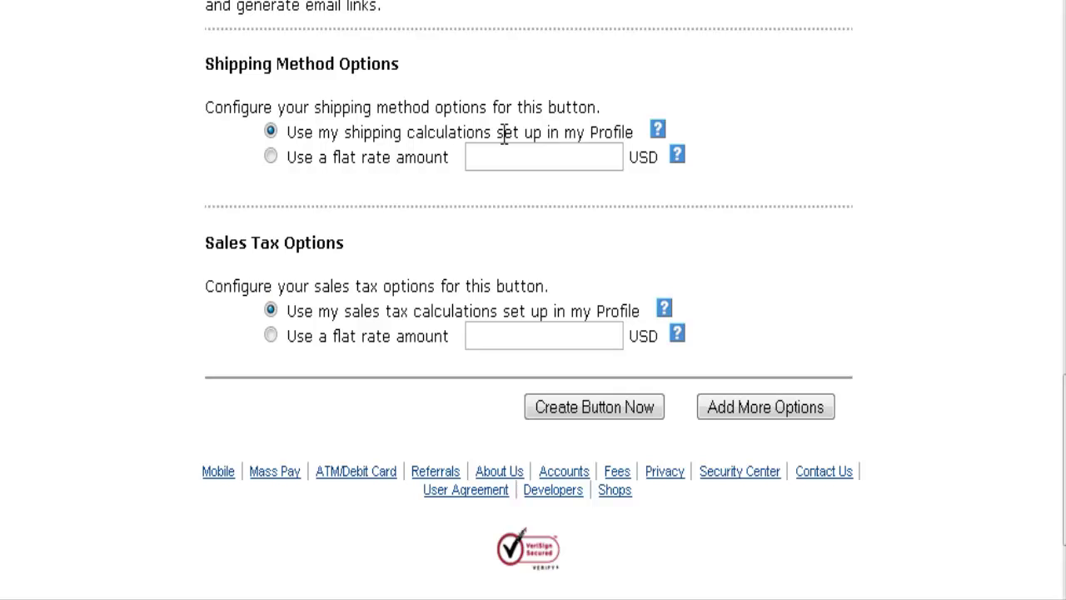
scroll(754, 237, "down", 2)
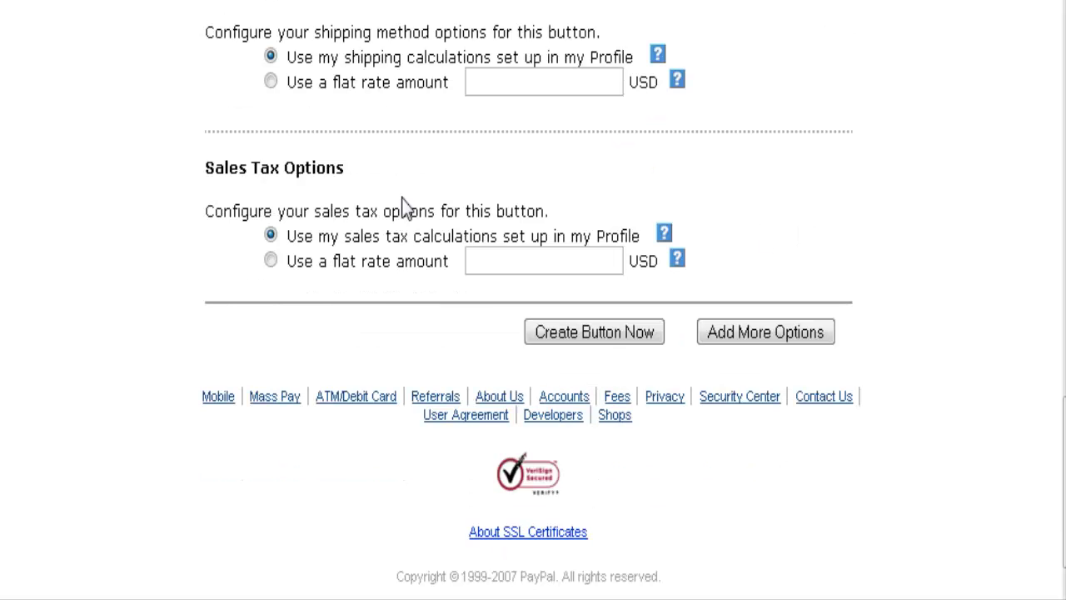
scroll(558, 197, "down", 1)
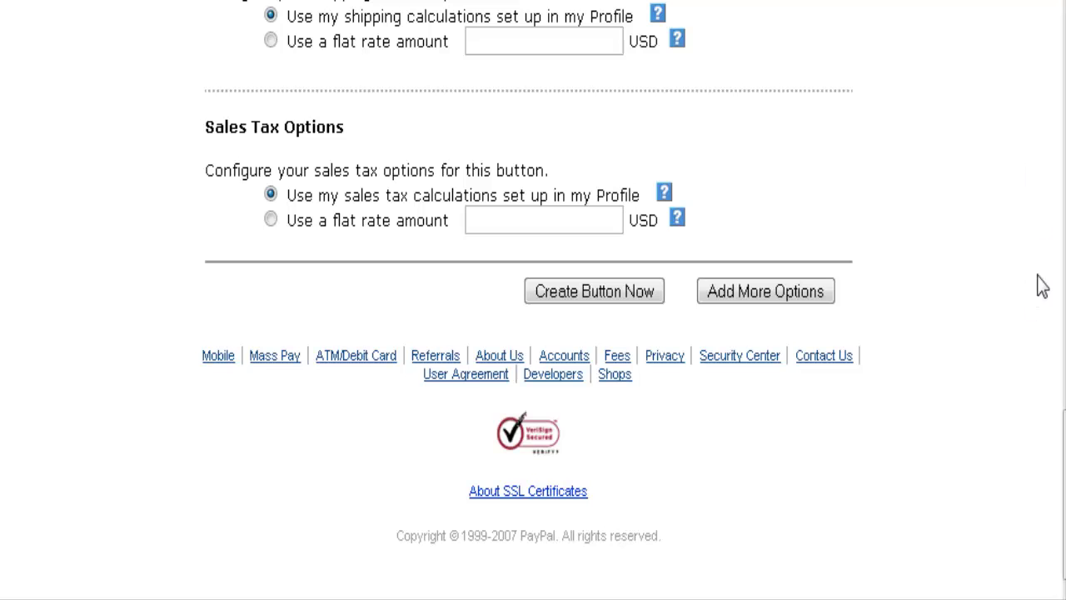
- Open Add More Options and leave the Custom Payment Page Style at 'Select one...'
left_click(808, 300)
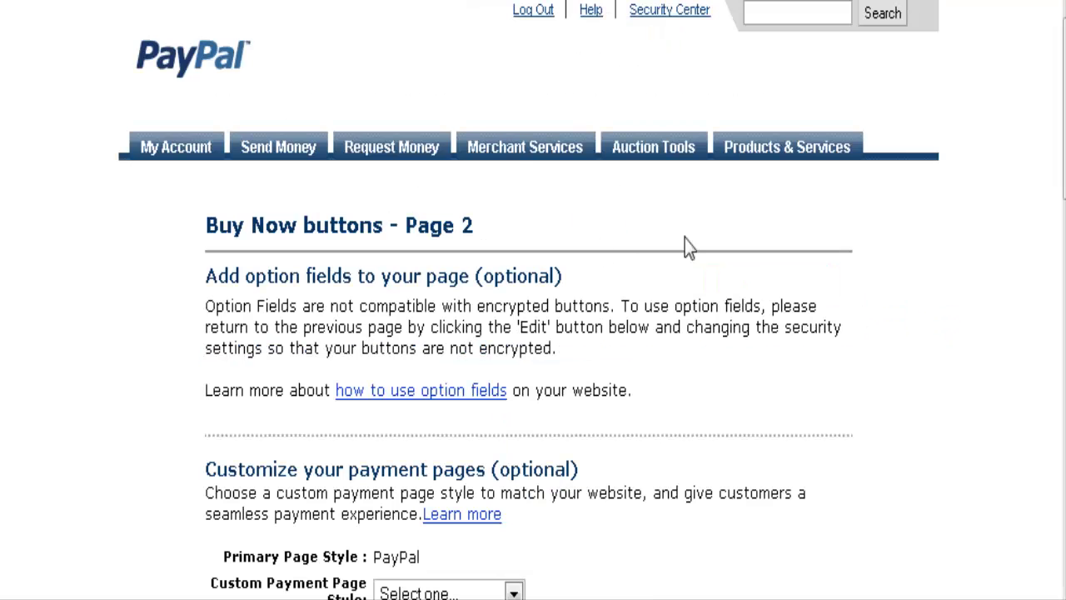
scroll(741, 242, "down", 5)
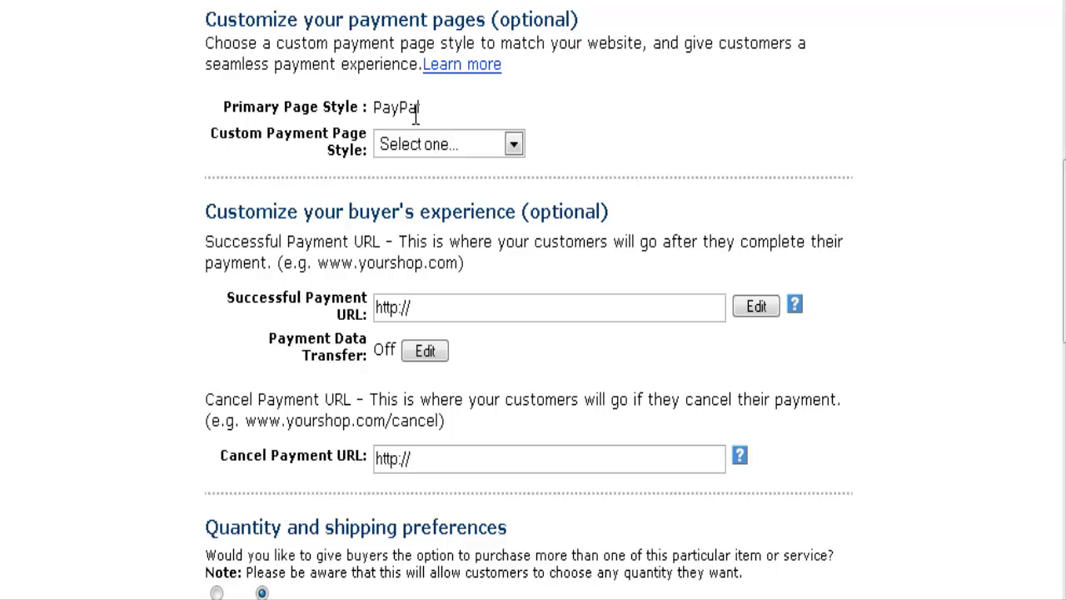
left_click(514, 147)
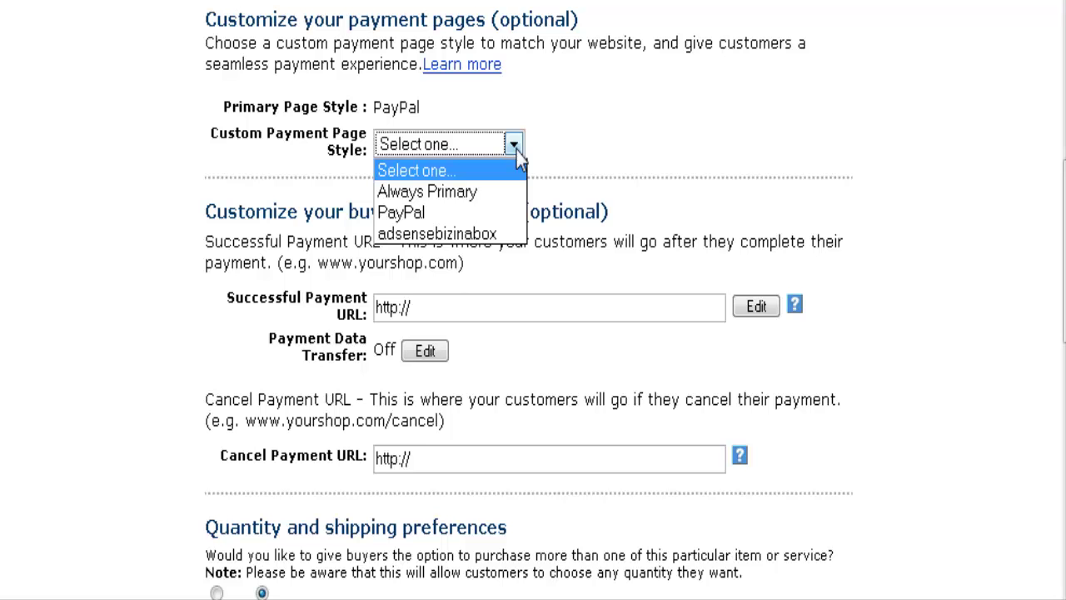
left_click(518, 151)
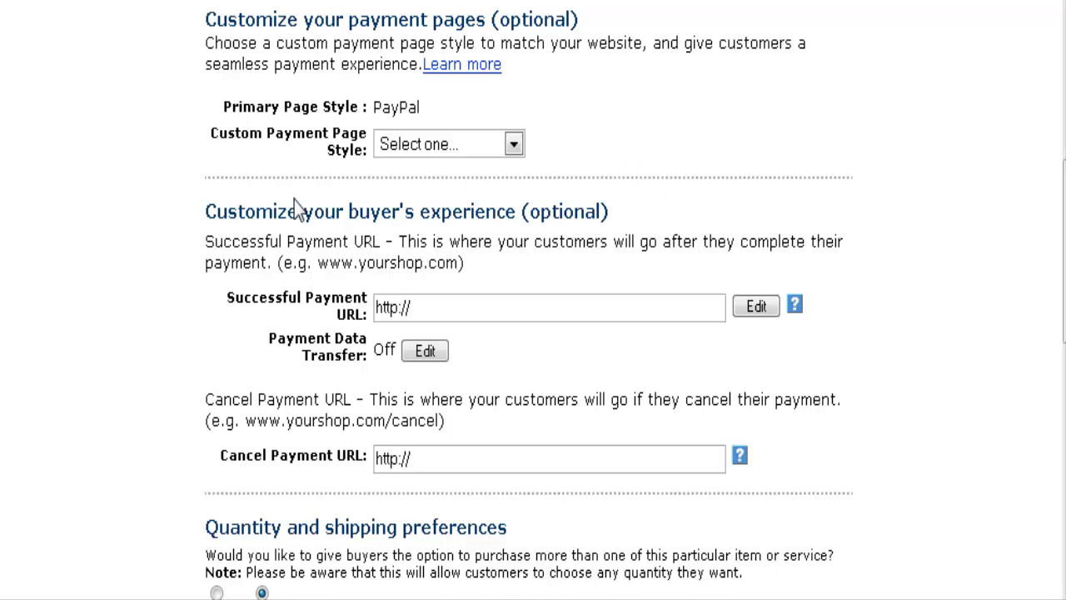
scroll(633, 166, "down", 4)
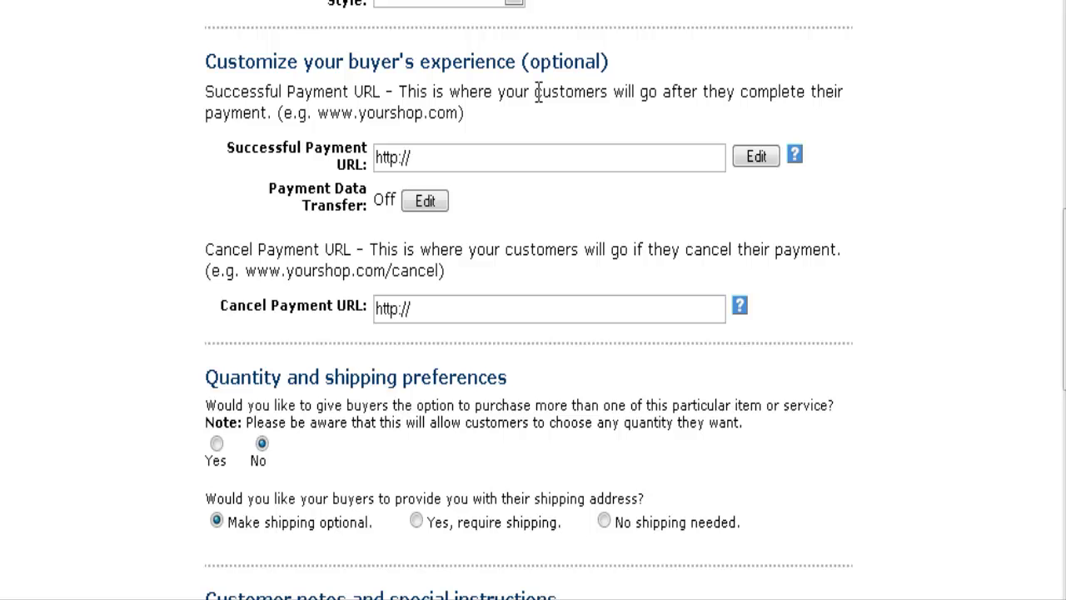
scroll(429, 72, "down", 2)
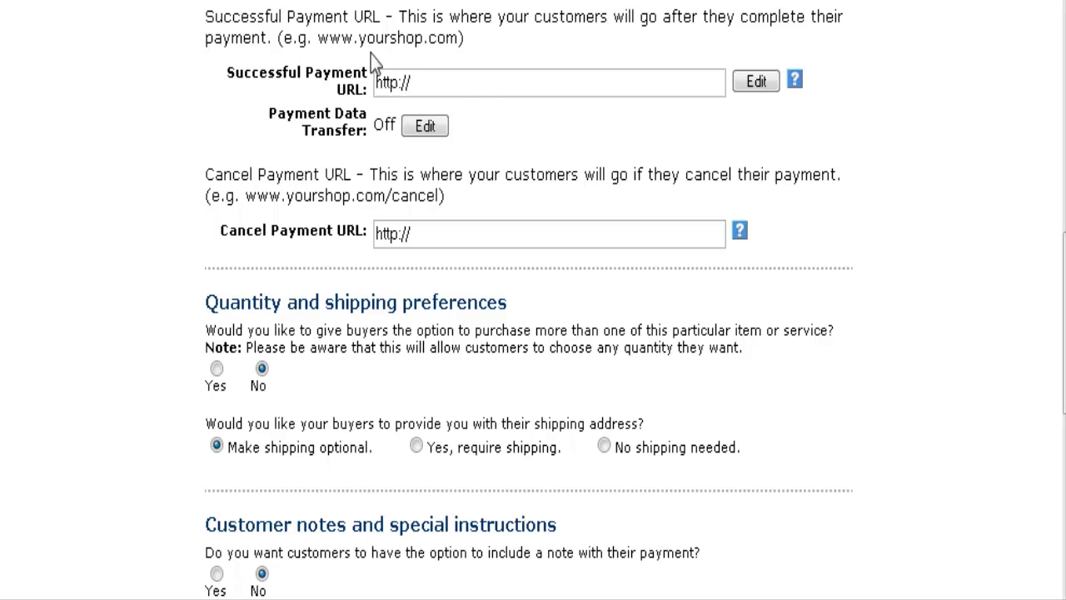
- Enter yourdomain.com/downloadpage as the successful payment return URL
left_click(420, 82)
type("yourdomain.")
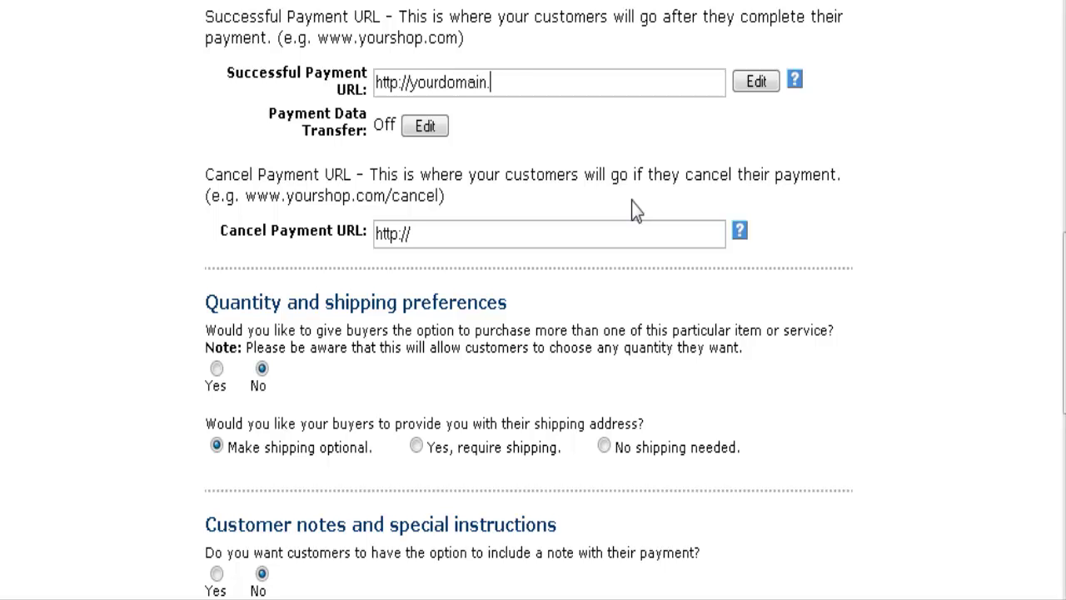
type("com/downloa")
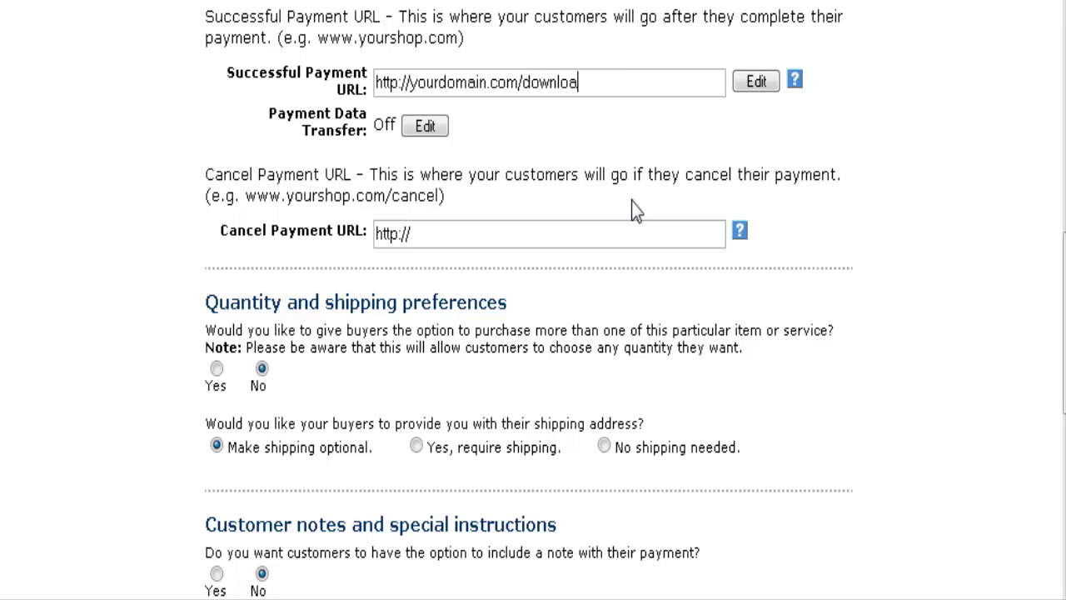
type("dpage")
scroll(625, 230, "down", 2)
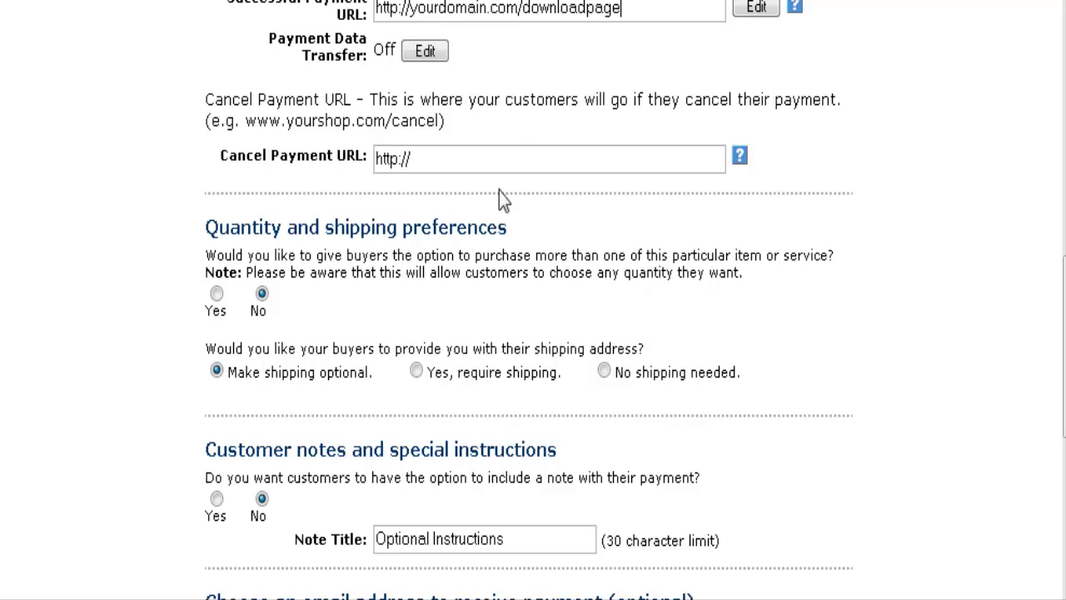
left_click(498, 159)
scroll(454, 333, "up", 2)
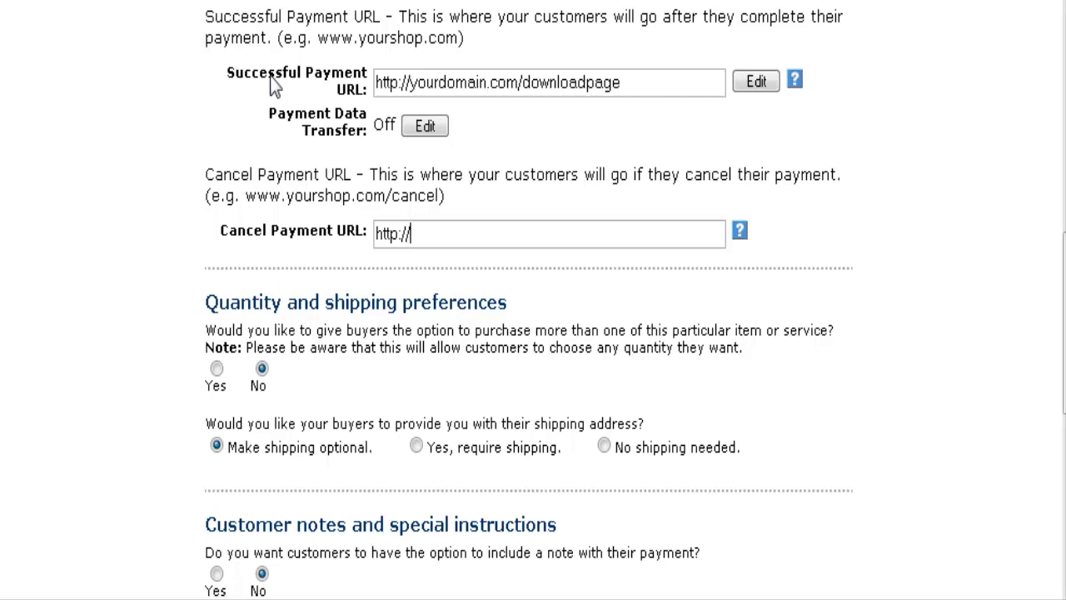
left_click_drag(522, 81, 280, 68)
key("ctrl+c")
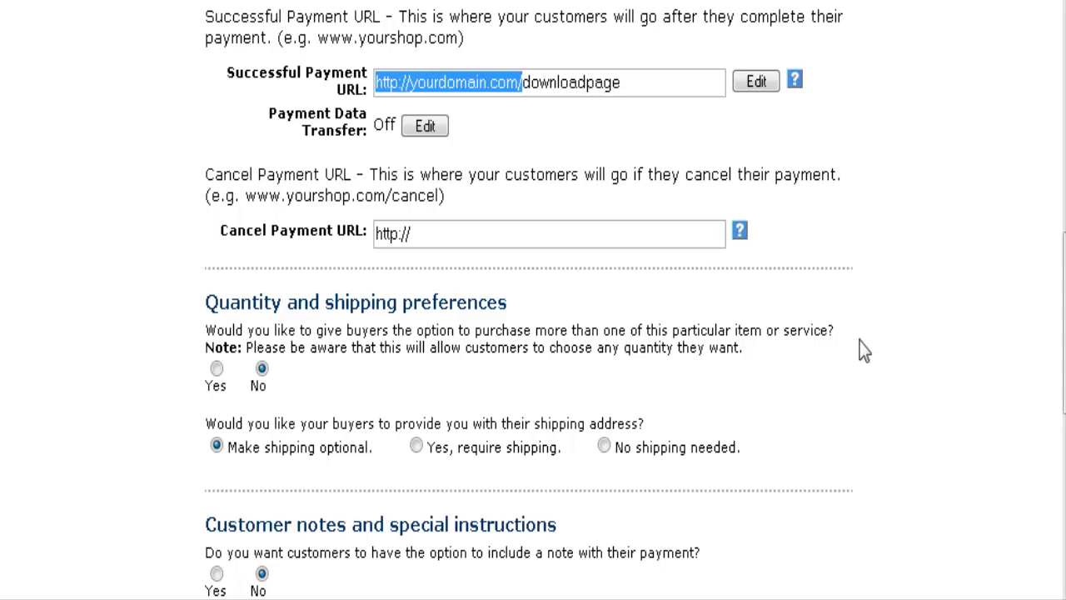
scroll(419, 235, "up", 1)
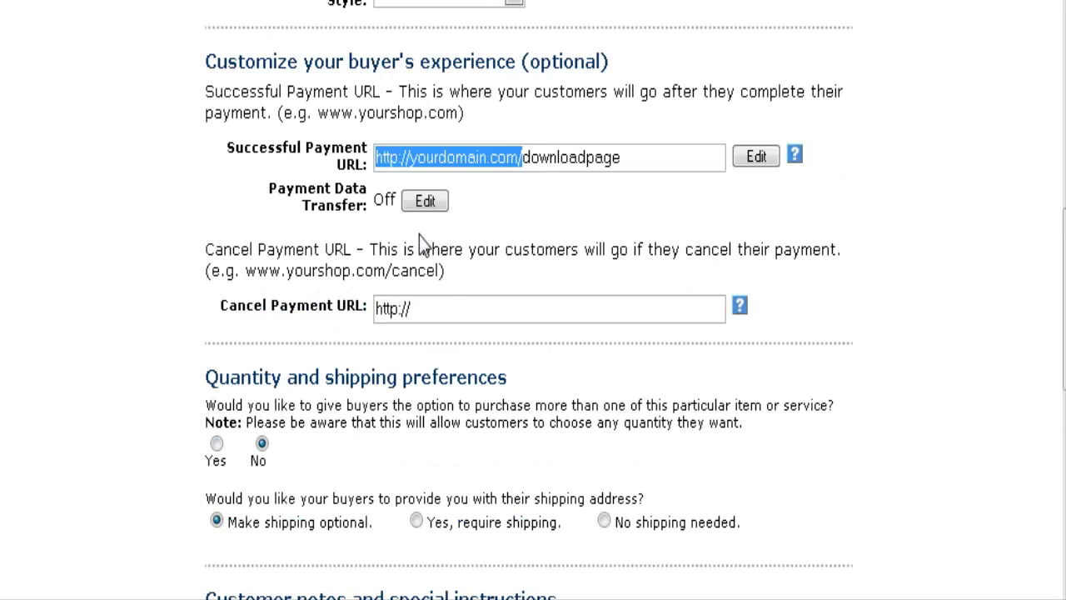
left_click_drag(423, 309, 296, 307)
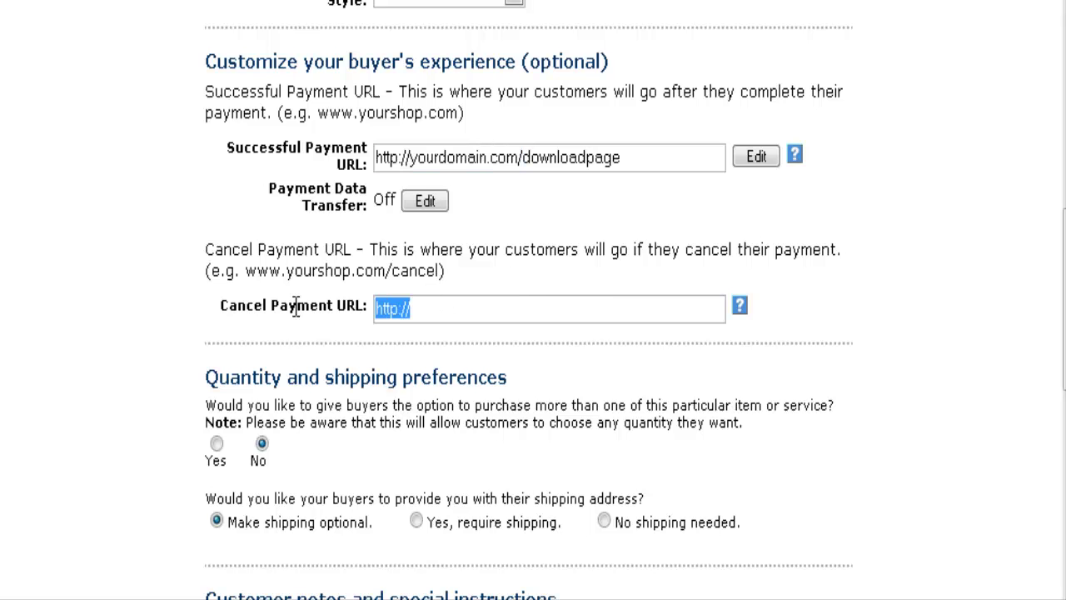
key("ctrl+v")
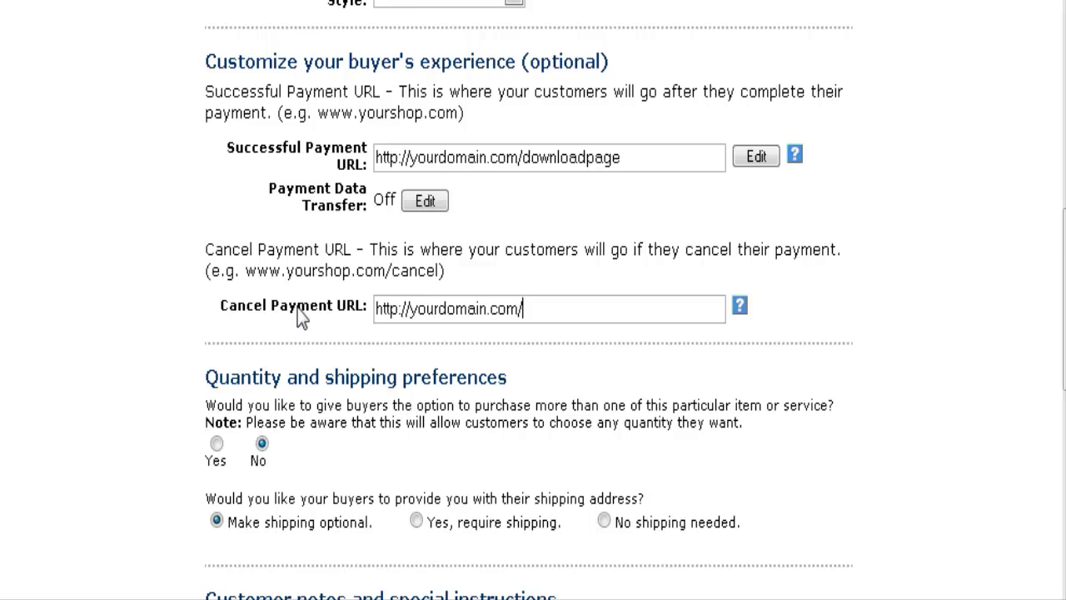
scroll(635, 330, "down", 3)
scroll(632, 322, "down", 3)
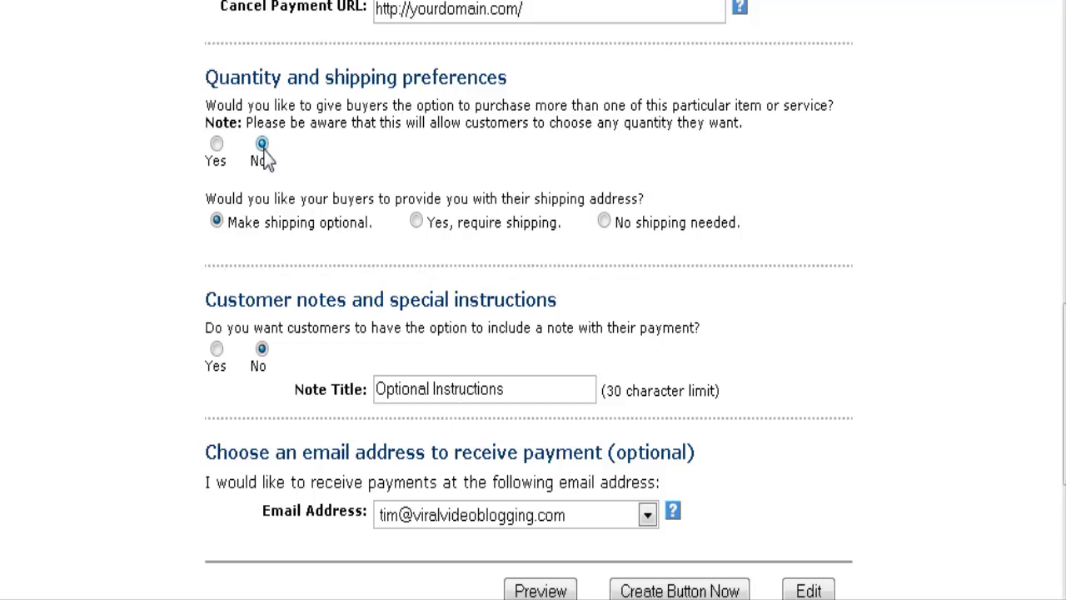
- Choose 'No shipping needed' and submit the form with Create Button Now
scroll(836, 218, "down", 3)
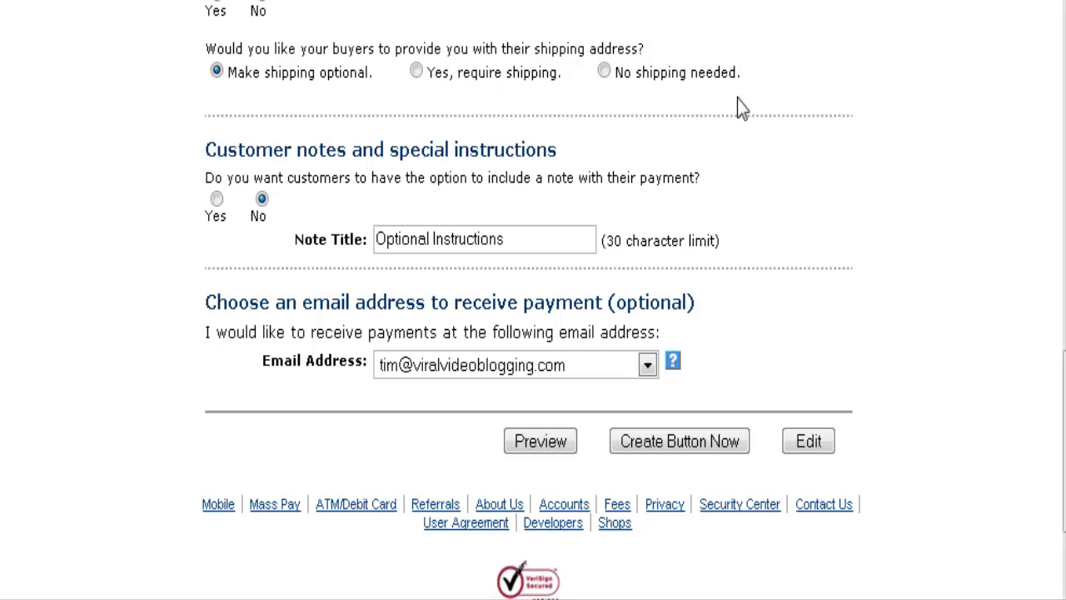
left_click(604, 71)
scroll(807, 177, "down", 1)
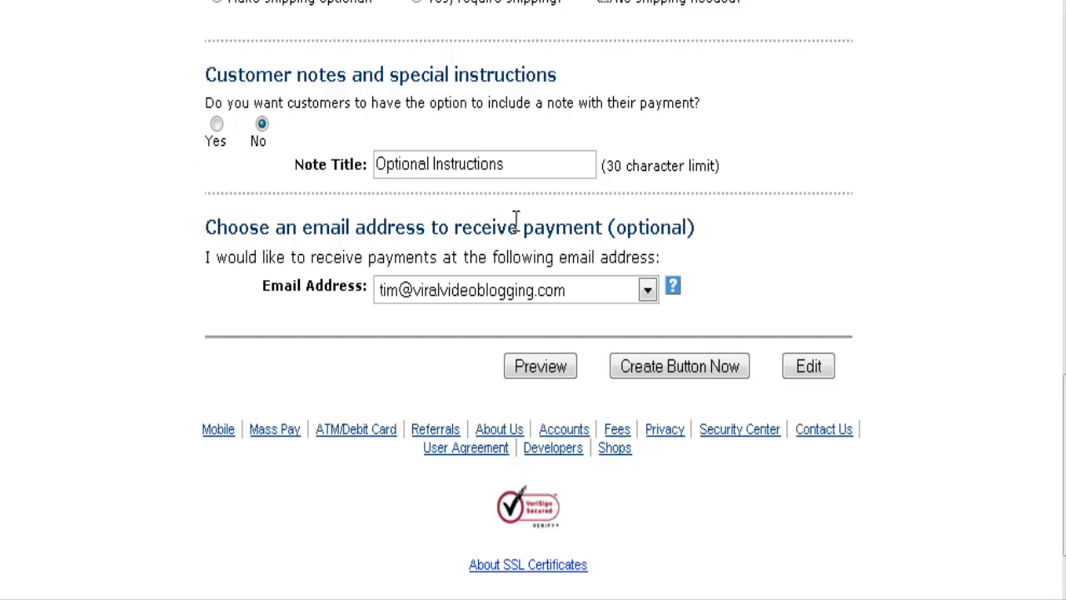
scroll(812, 238, "down", 2)
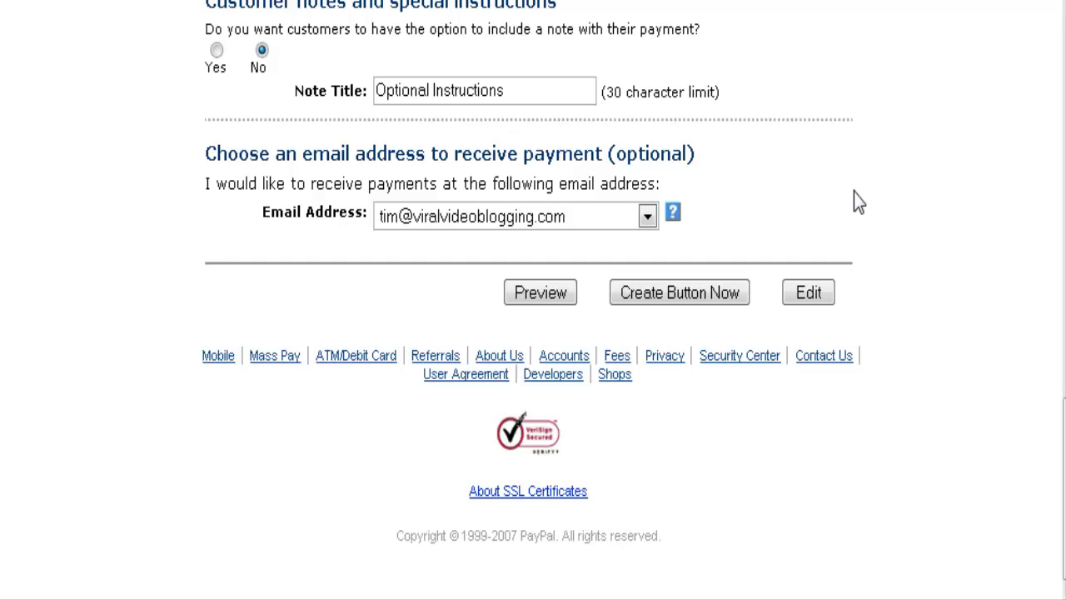
left_click_drag(729, 240, 827, 192)
left_click(682, 292)
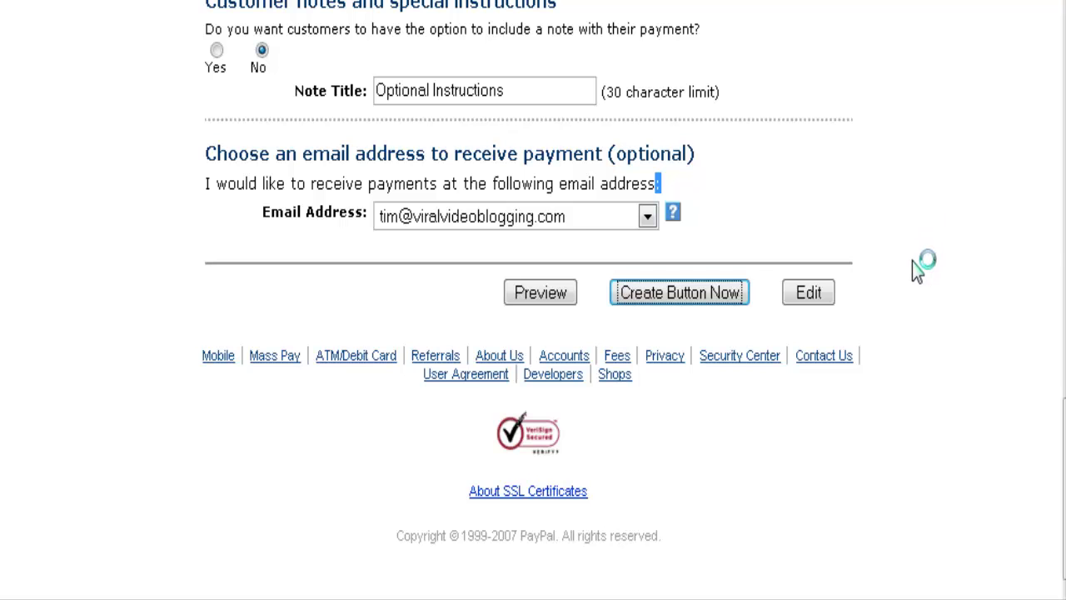
- Scroll the results page down to the Encrypted HTML code for Websites box
scroll(913, 261, "down", 4)
scroll(930, 262, "down", 1)
scroll(933, 266, "up", 1)
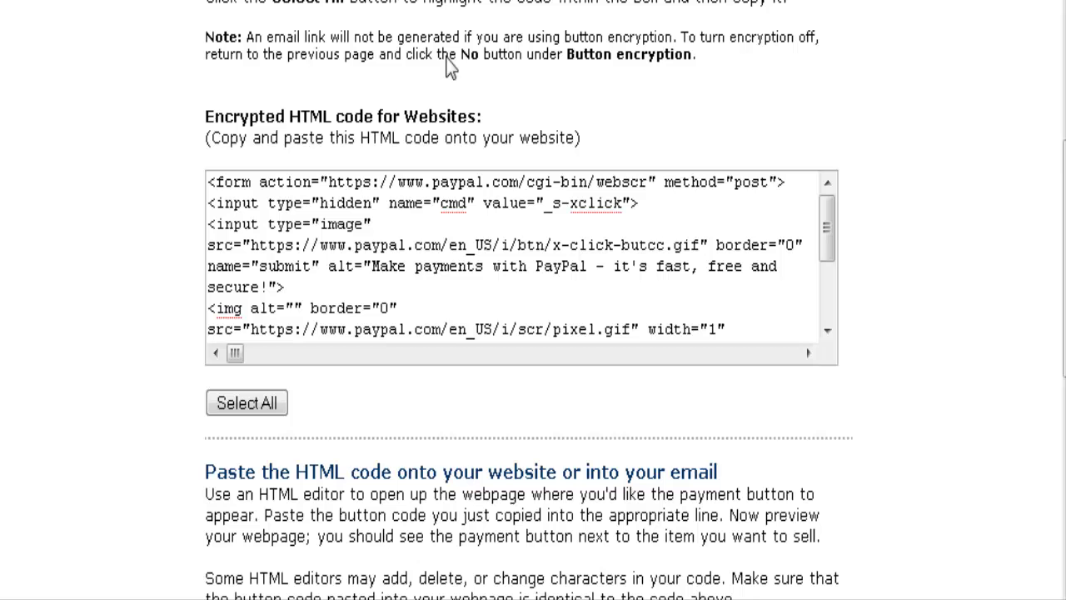
scroll(856, 96, "down", 1)
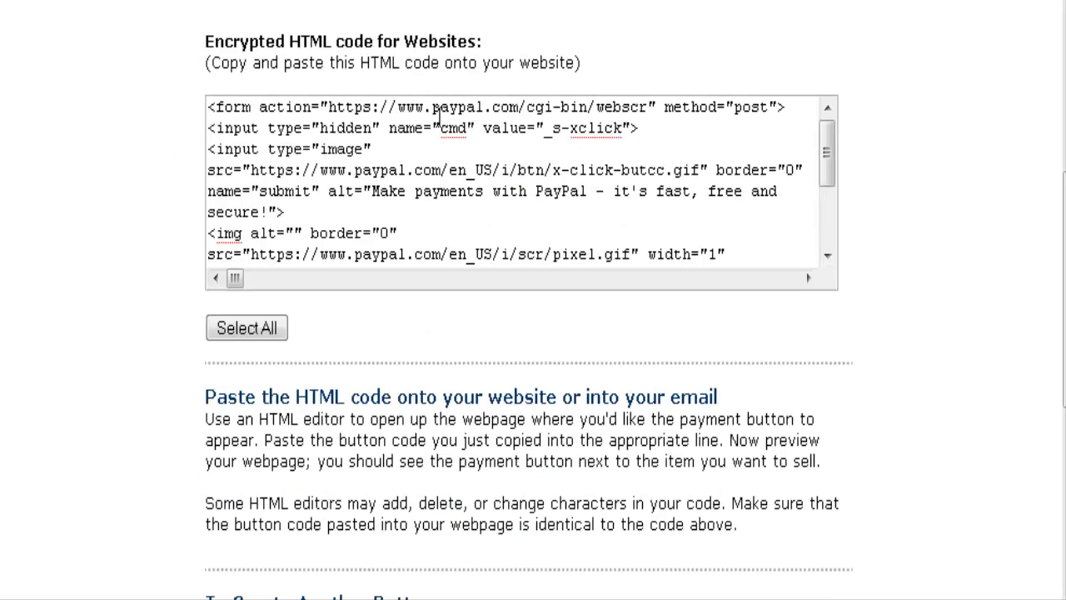
scroll(438, 125, "down", 2)
scroll(166, 221, "down", 2)
- Copy the entire generated button code and bring up the Windows Start menu
left_click(242, 178)
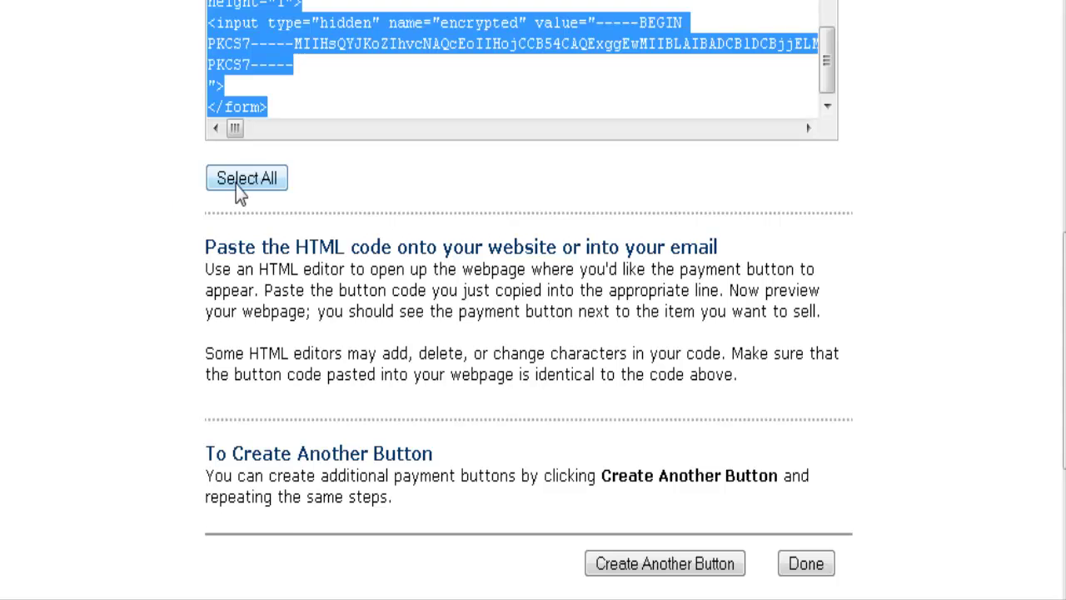
scroll(431, 216, "up", 1)
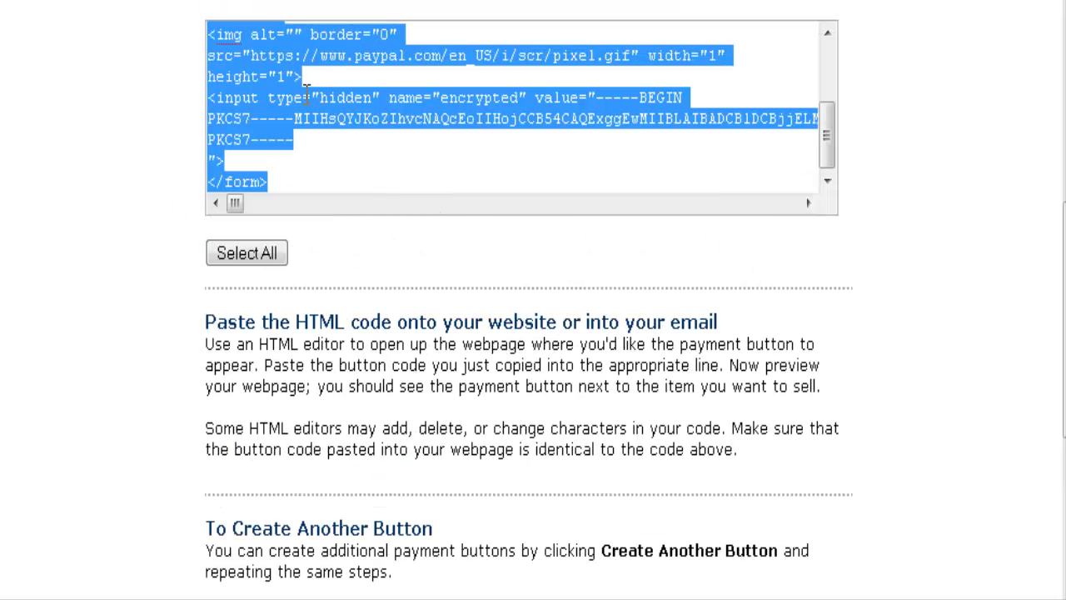
right_click(268, 89)
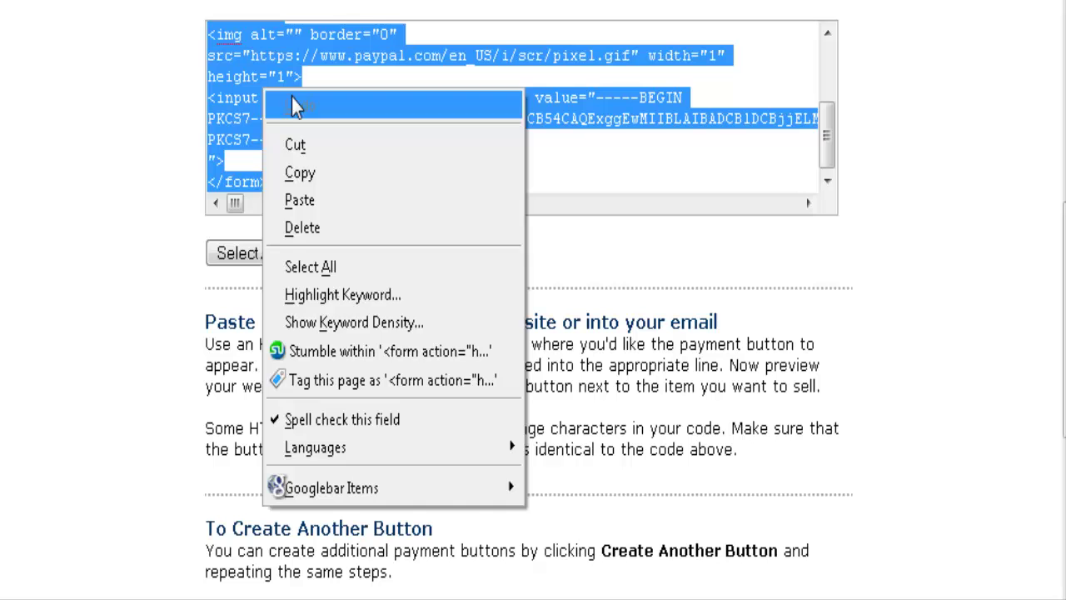
left_click(303, 172)
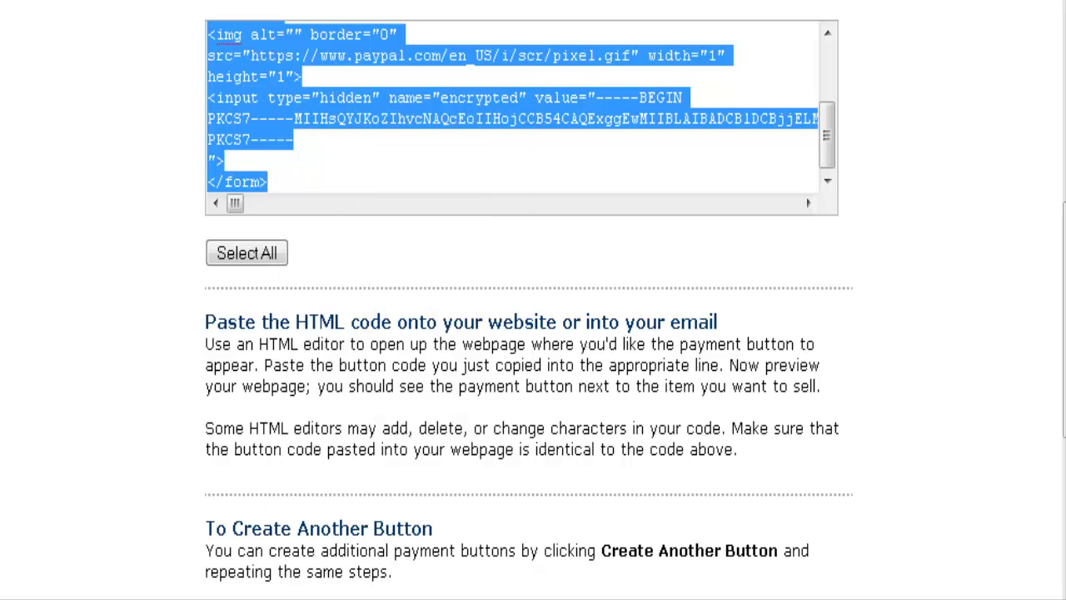
key("super")
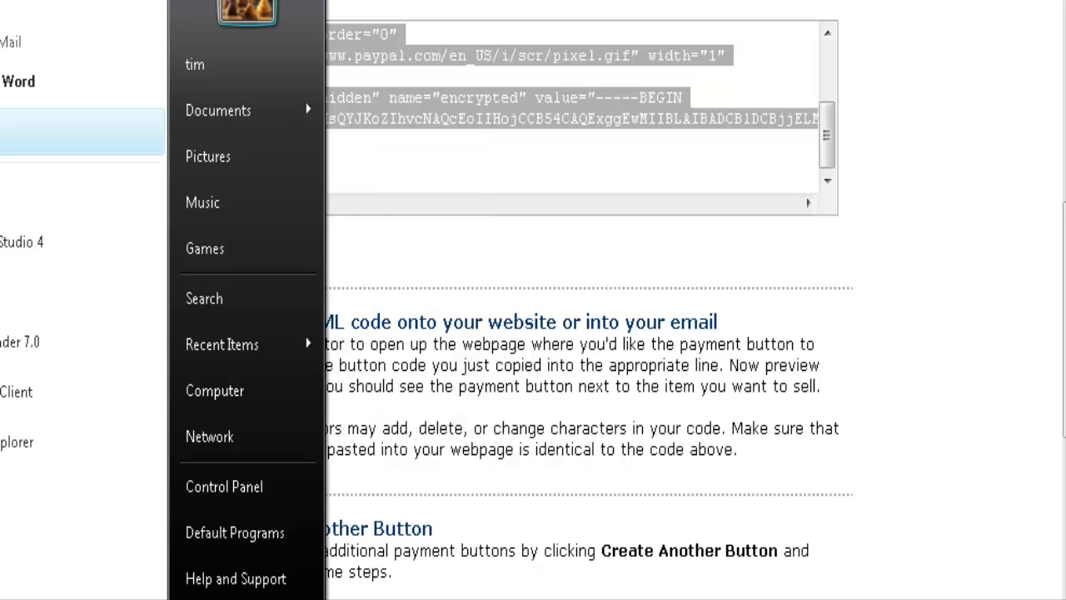
- Paste the button code into a new Notepad document, highlight the encrypted value, then minimize Notepad
left_click(84, 132)
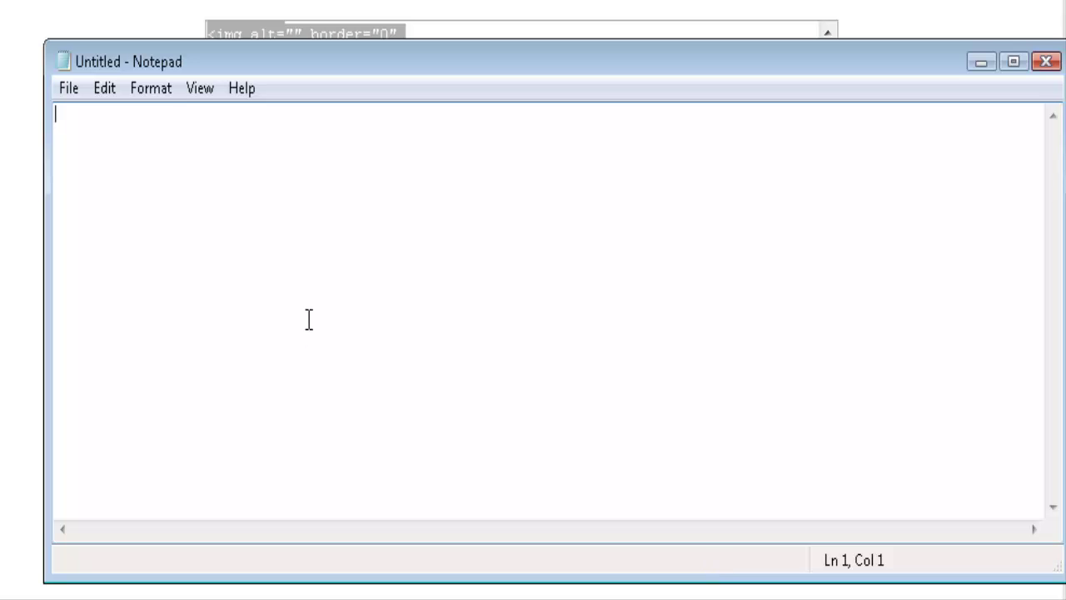
key("ctrl+v")
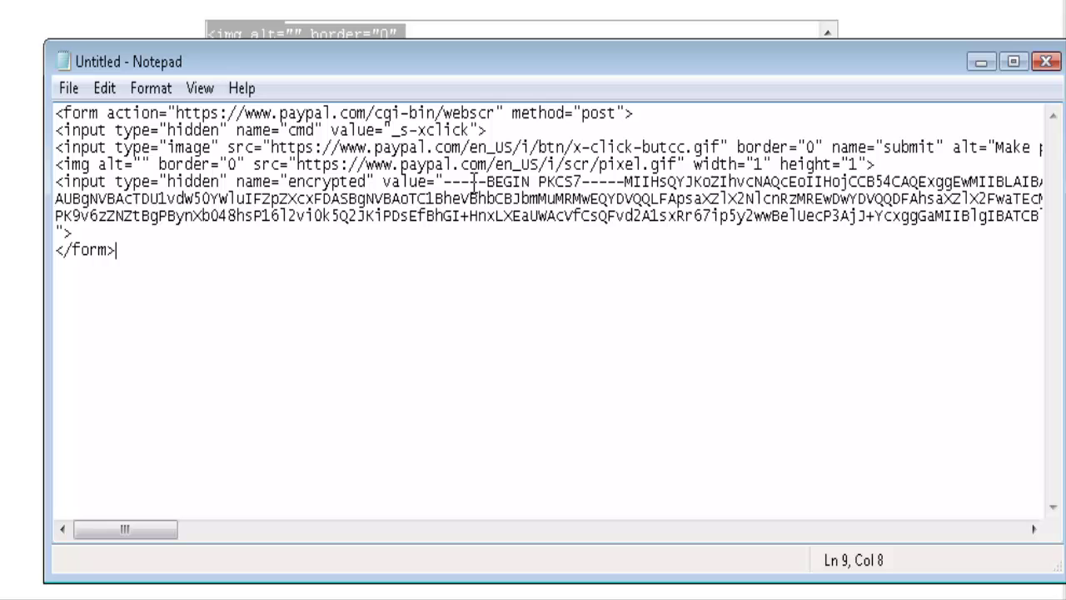
left_click_drag(447, 181, 825, 232)
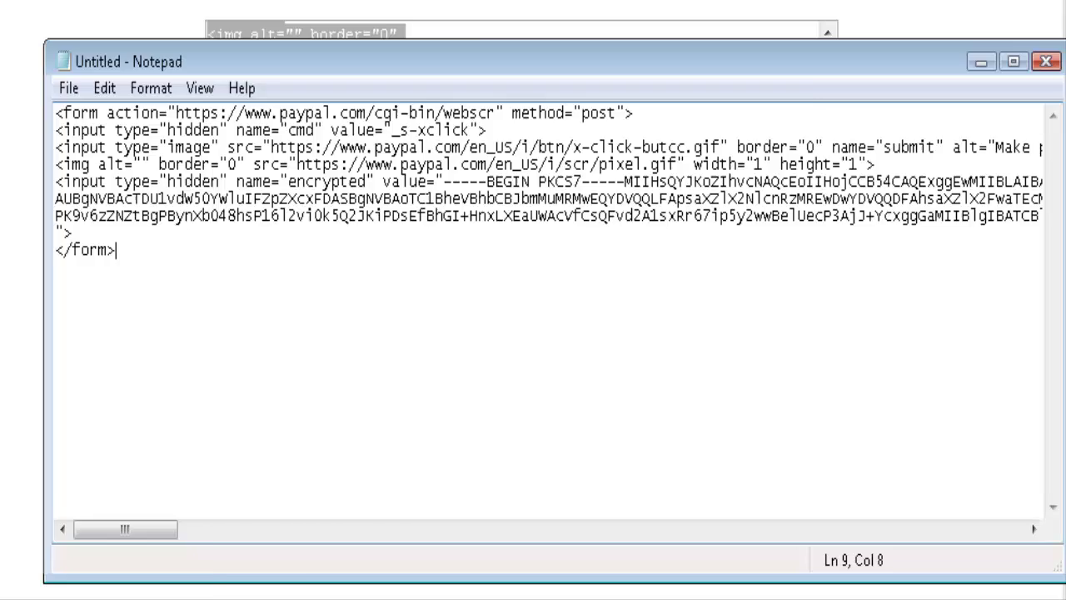
left_click(980, 61)
- Start another Buy Now button and change its price from 17.00 to 7.00
scroll(738, 328, "down", 5)
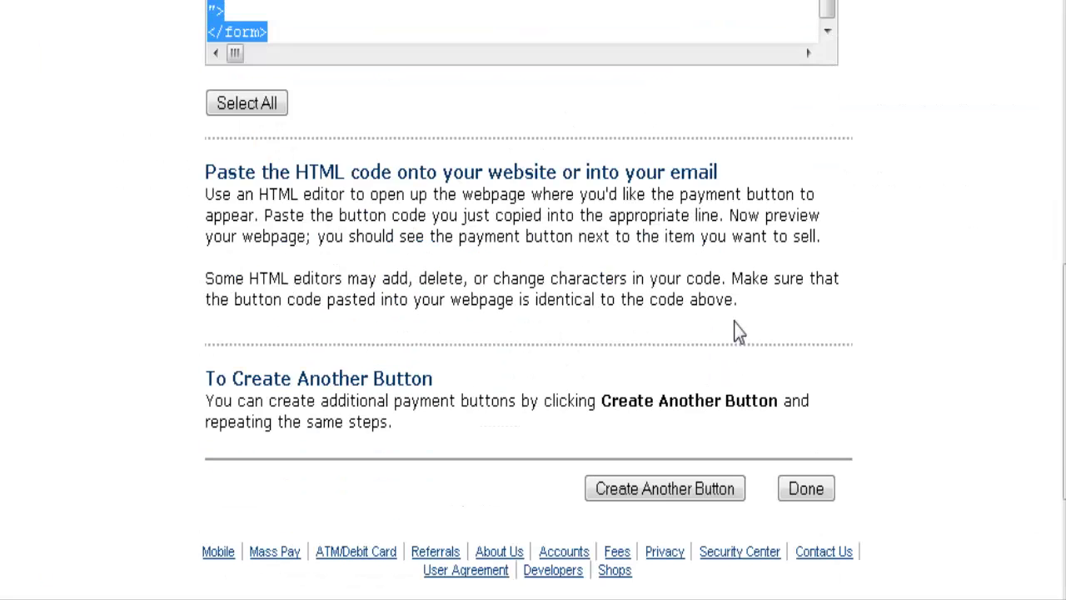
scroll(742, 328, "up", 2)
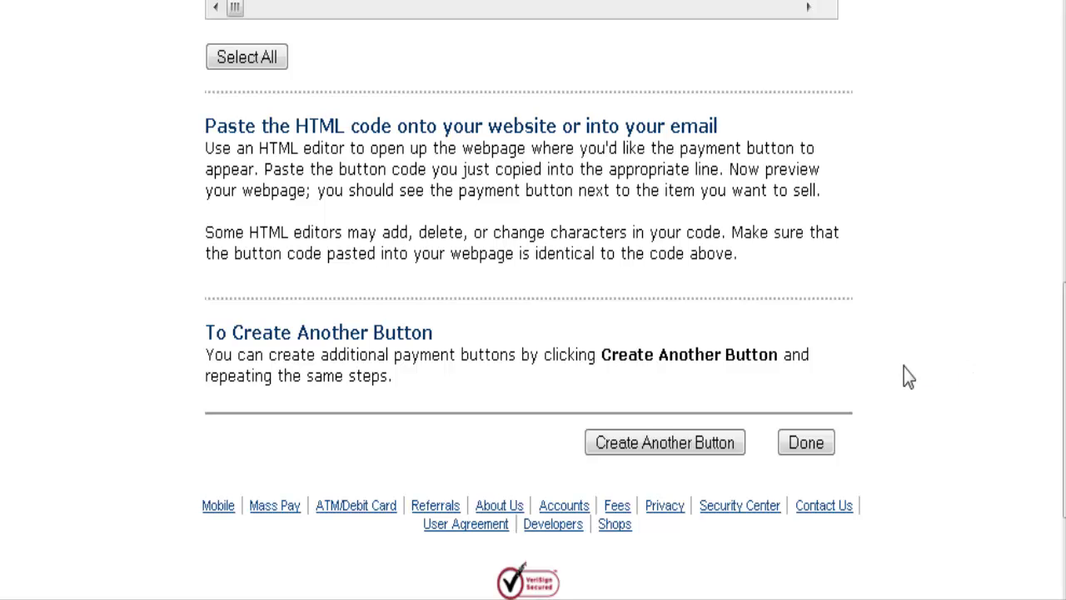
left_click(631, 446)
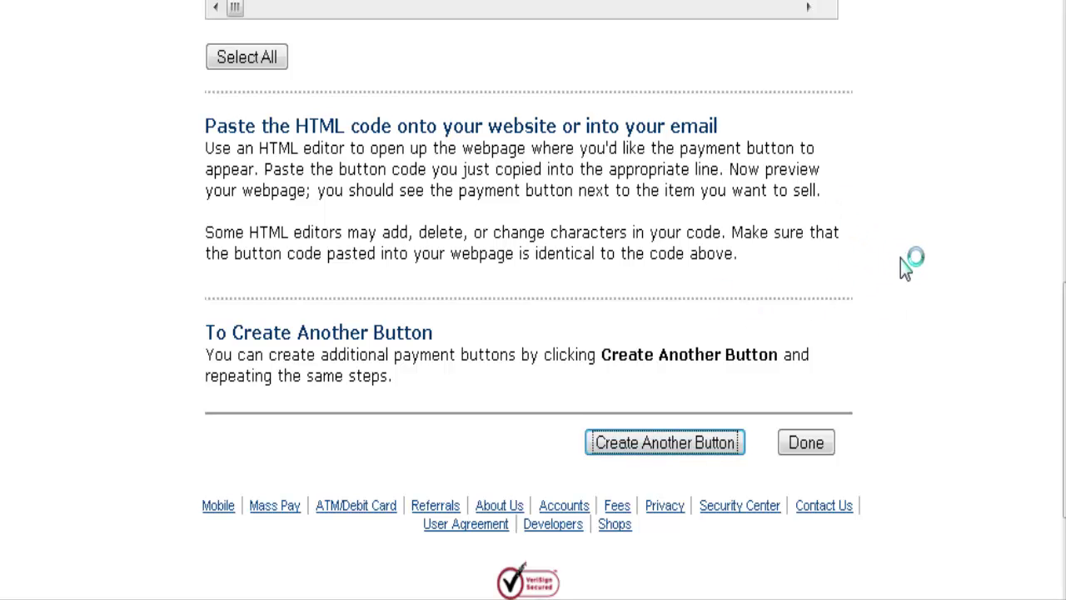
scroll(779, 255, "down", 4)
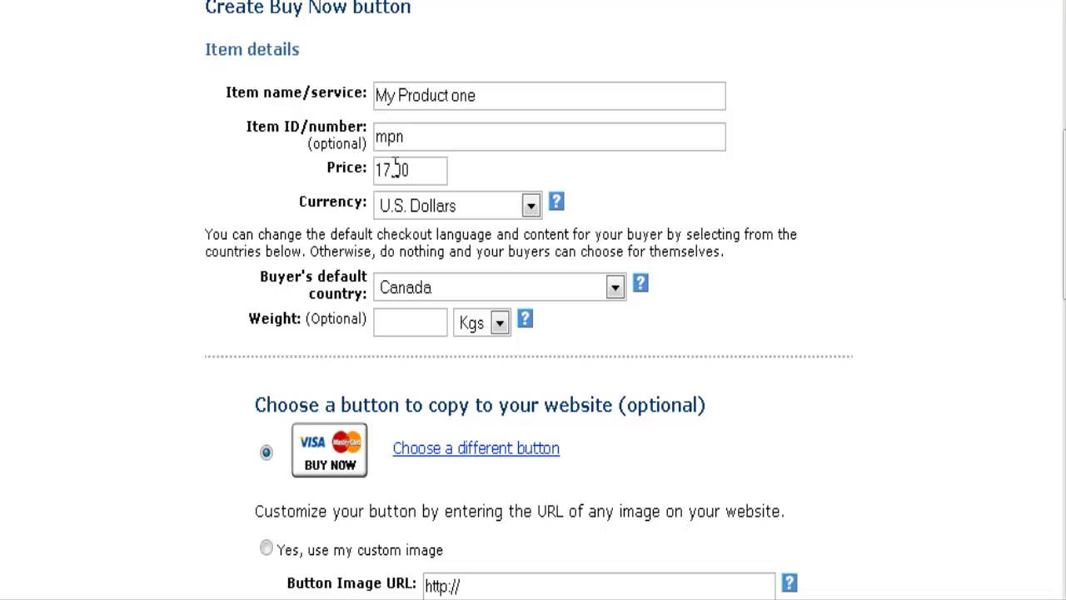
left_click_drag(384, 169, 249, 169)
key("BackSpace")
- Continue to the button's additional options page and scroll through it
scroll(825, 279, "down", 10)
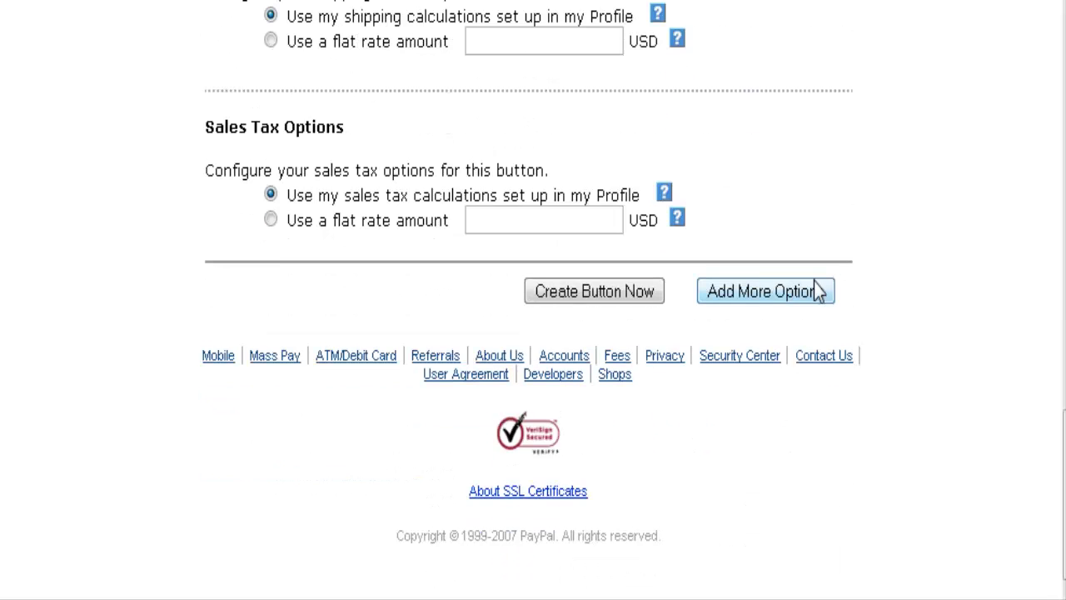
left_click(764, 292)
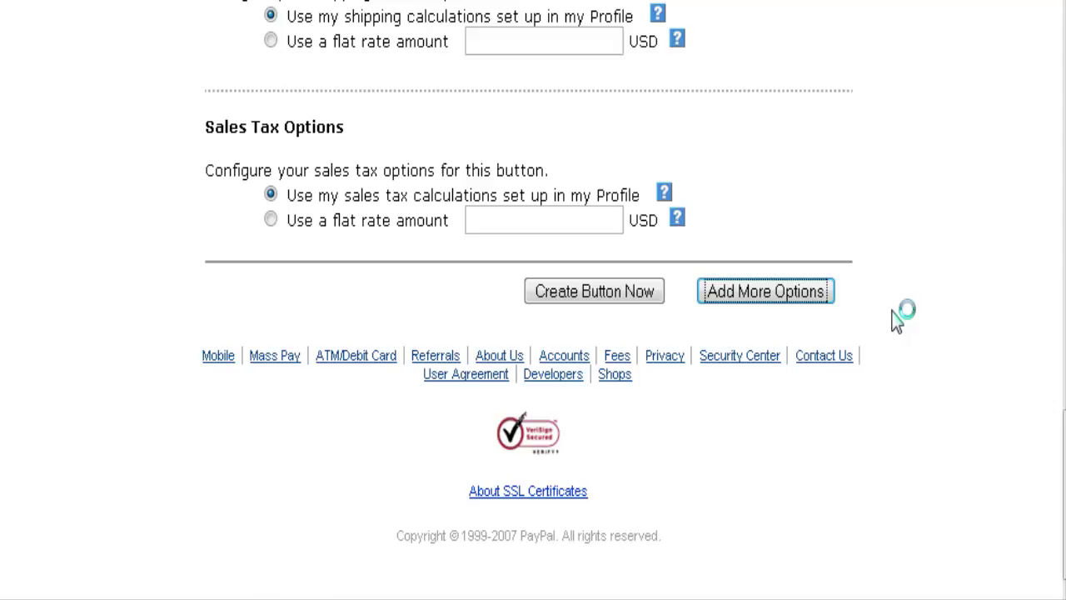
scroll(897, 317, "down", 5)
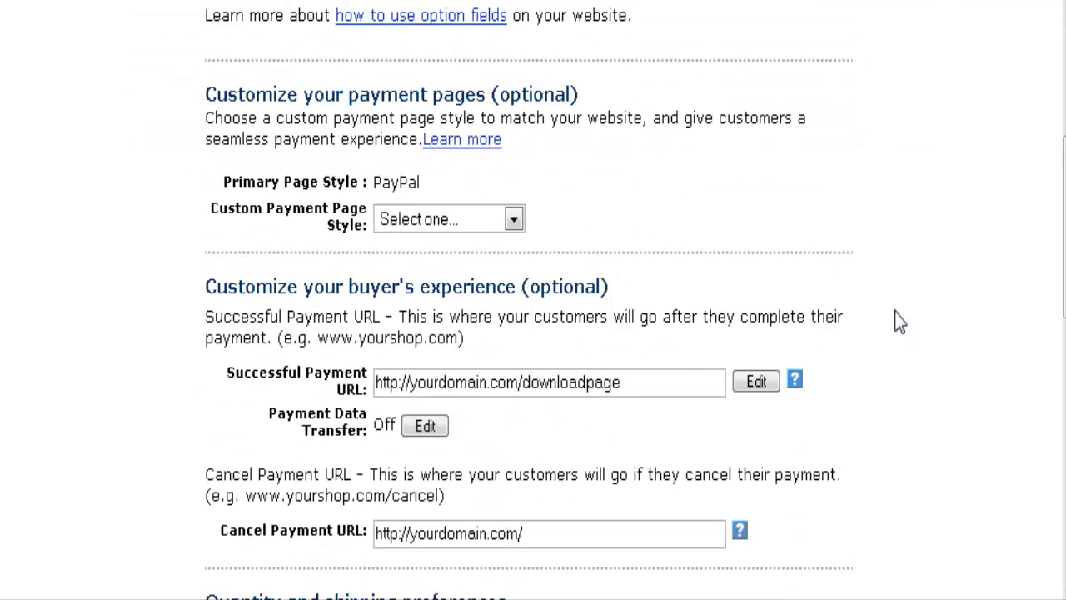
scroll(900, 323, "down", 2)
scroll(900, 322, "down", 3)
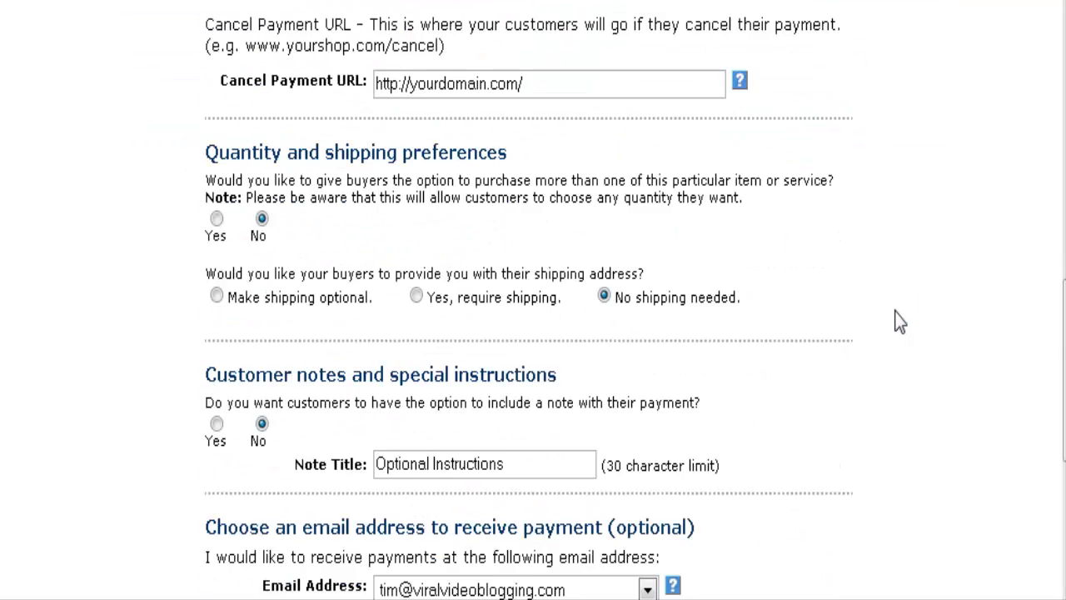
scroll(900, 322, "down", 5)
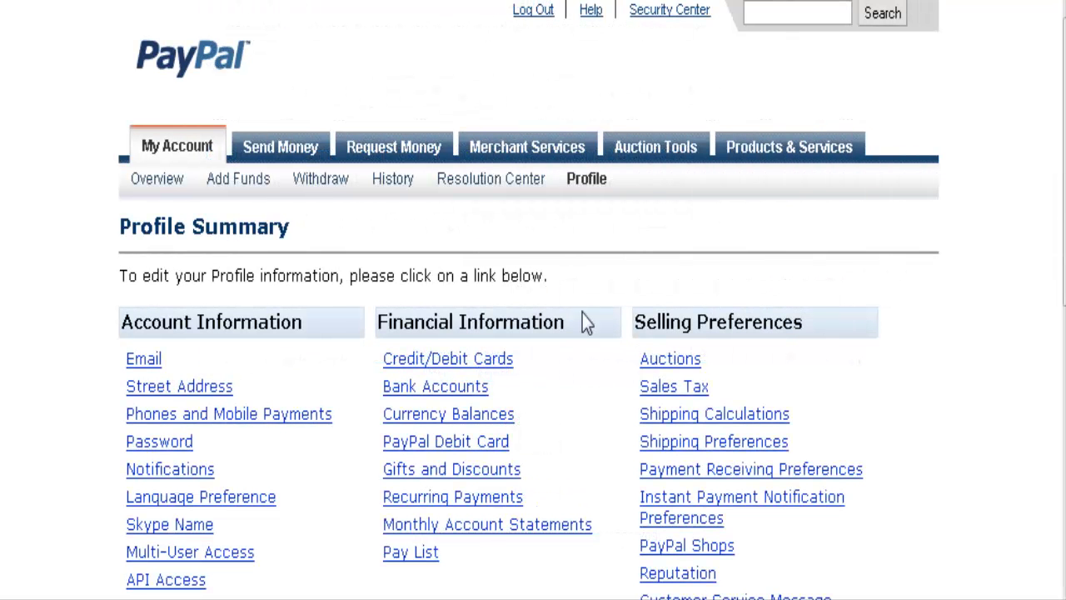
- Review the Sales Tax settings, which list no rates, then go back to Profile Summary
scroll(963, 284, "down", 3)
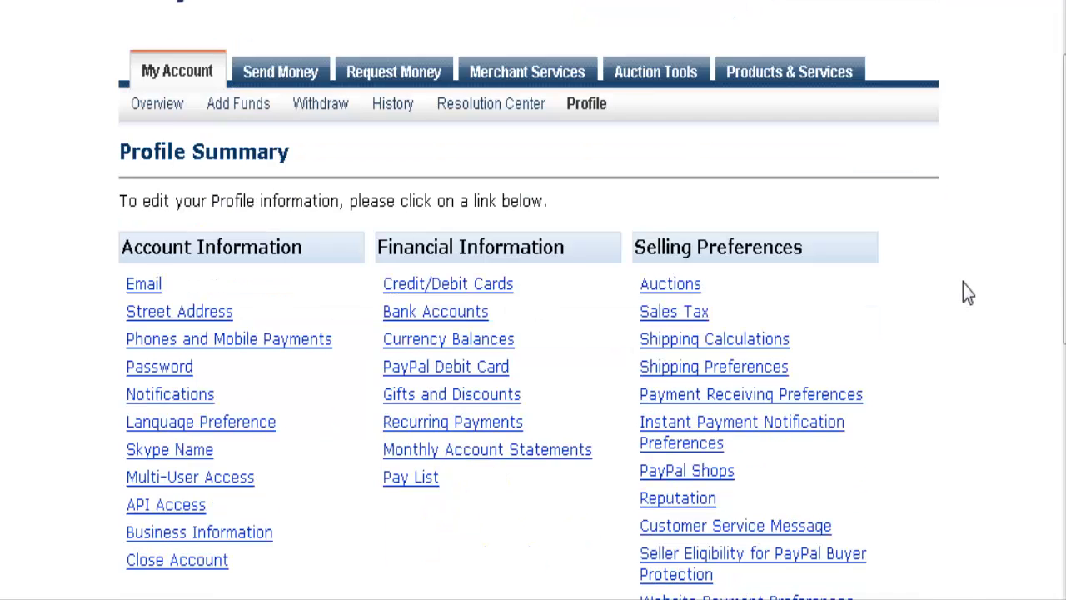
scroll(967, 289, "down", 3)
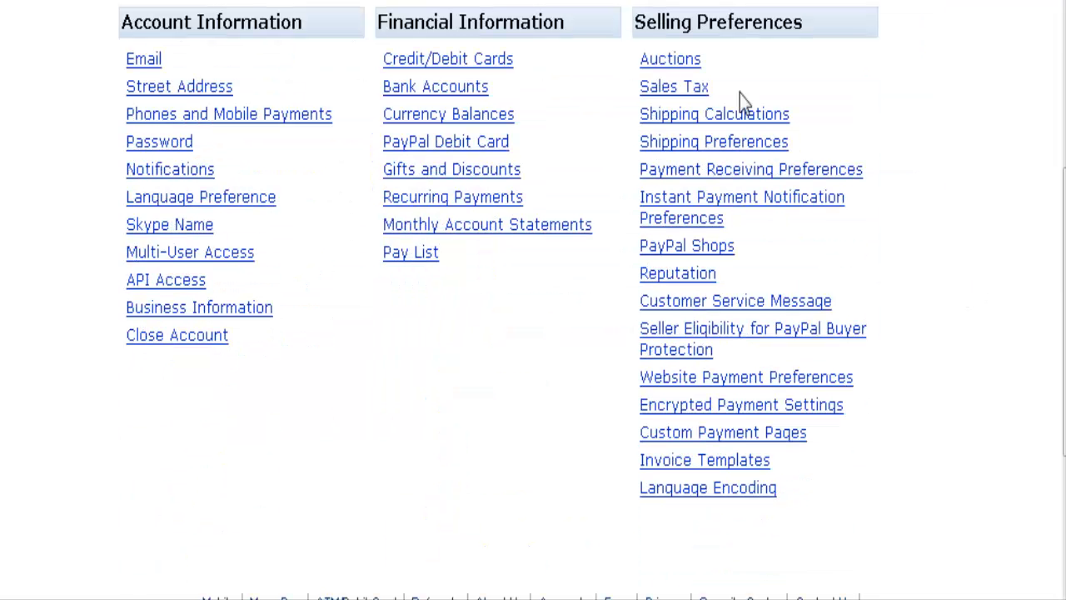
left_click(677, 87)
scroll(776, 212, "down", 5)
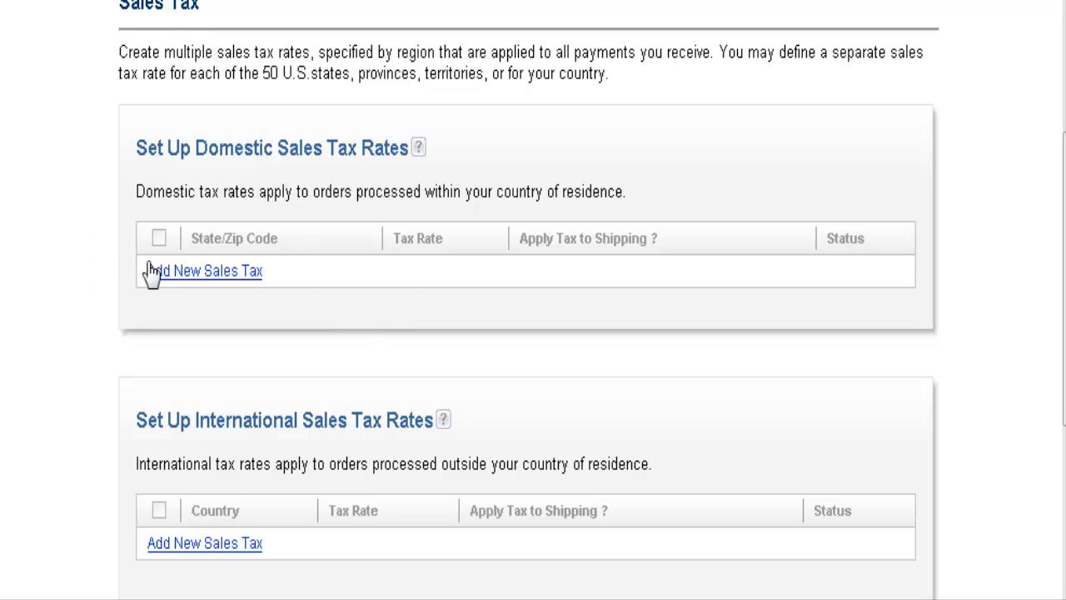
scroll(574, 292, "down", 2)
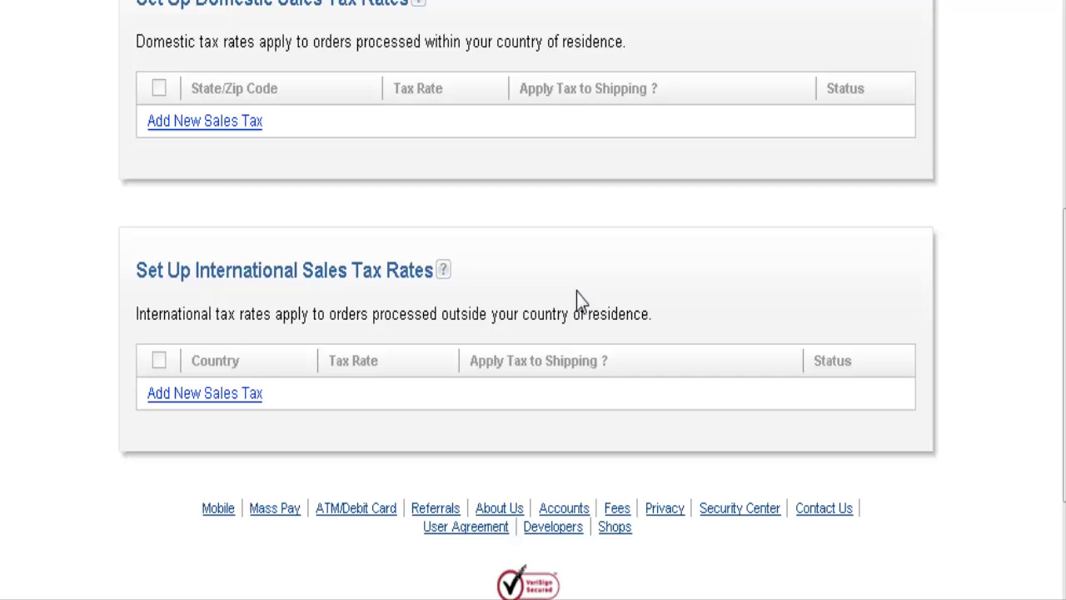
scroll(626, 307, "down", 1)
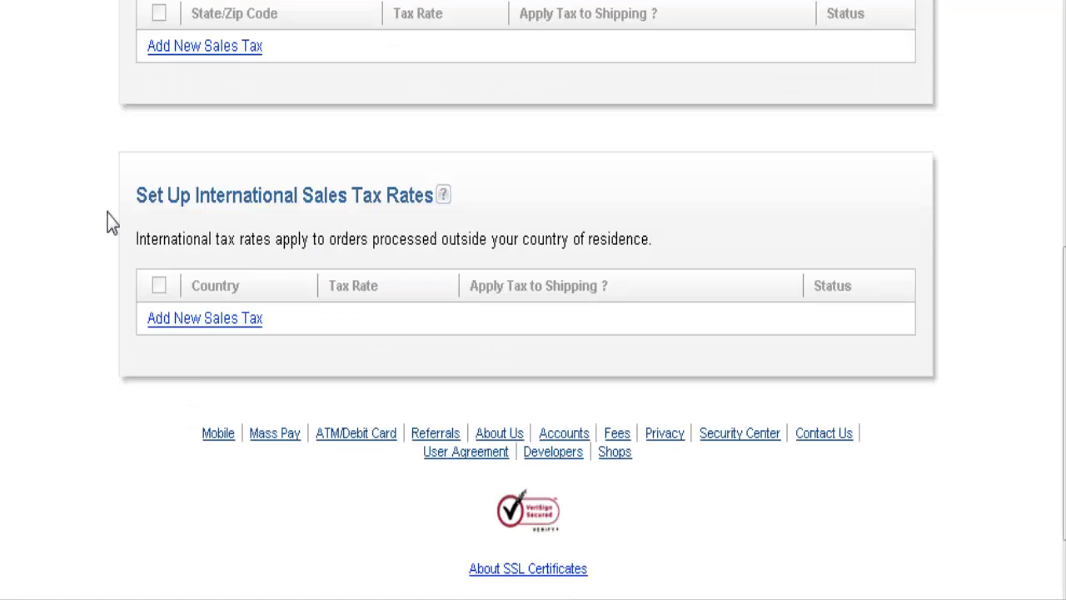
scroll(450, 282, "down", 1)
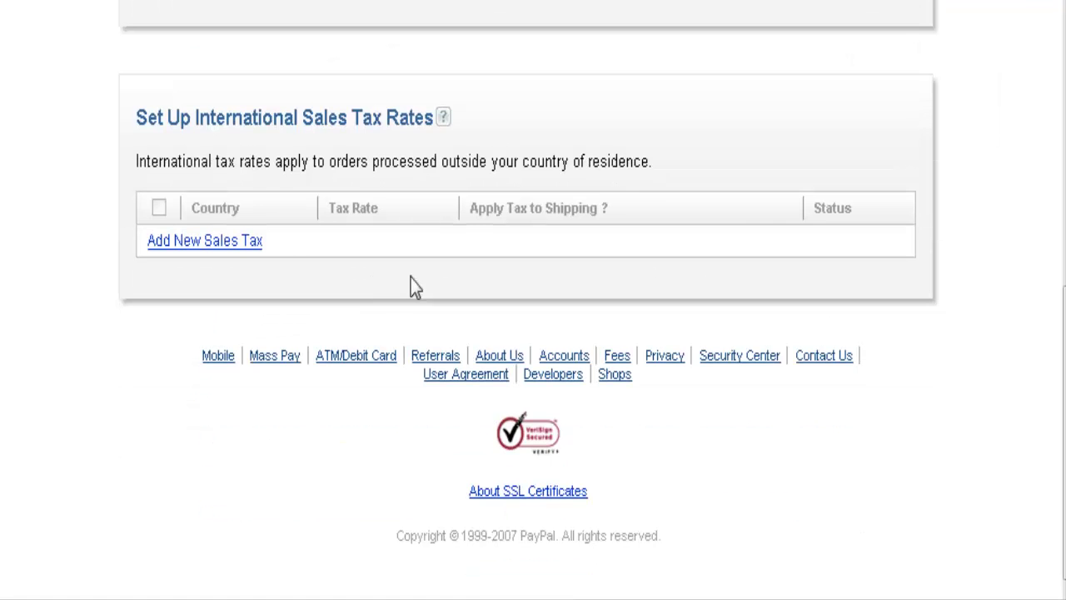
scroll(750, 300, "up", 6)
key("alt+Left")
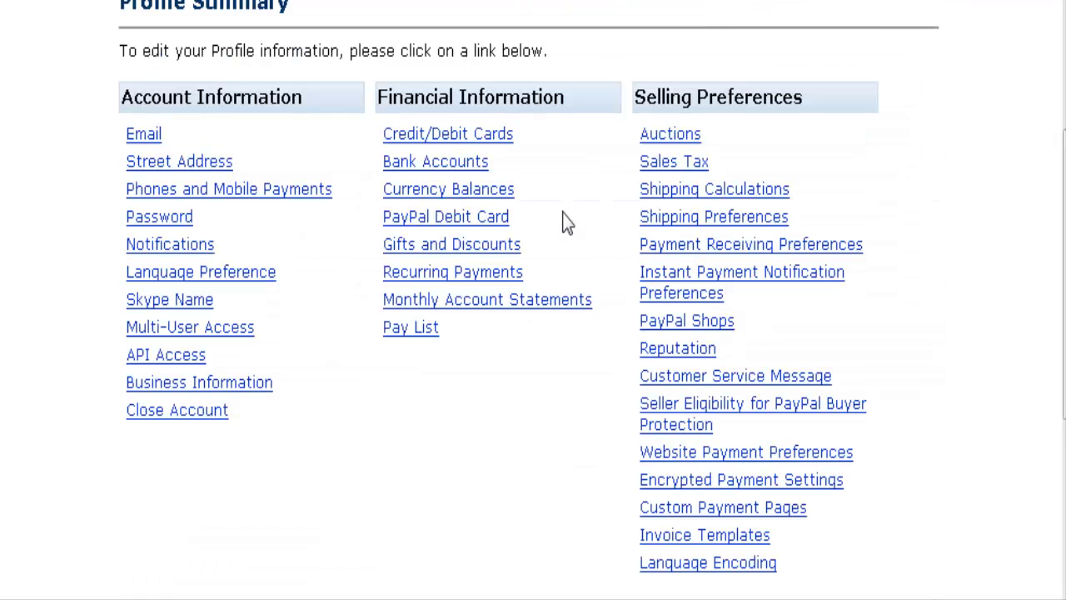
left_click(753, 196)
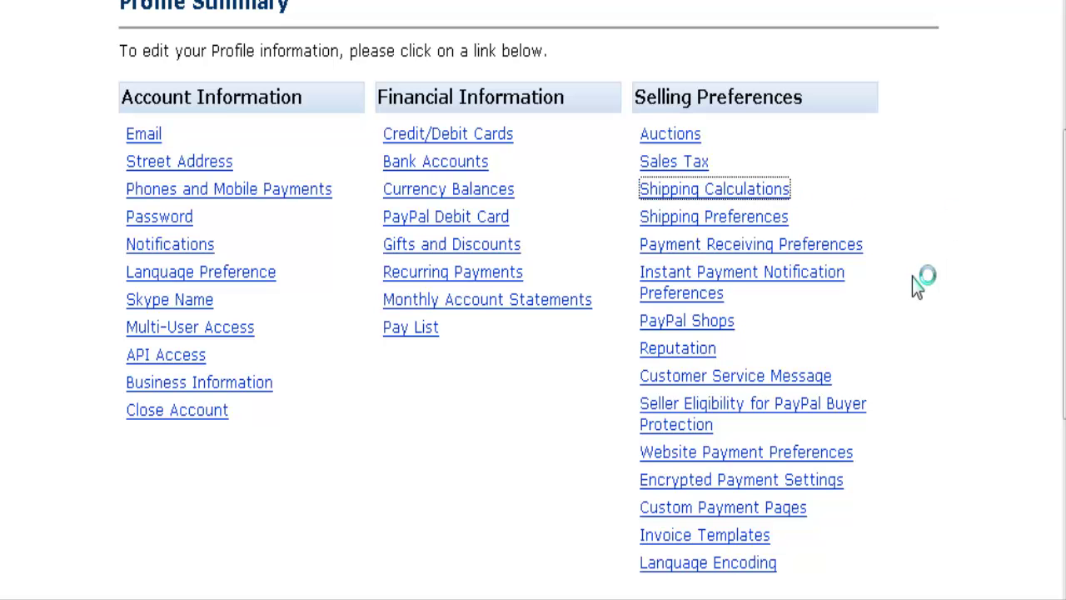
scroll(915, 278, "down", 3)
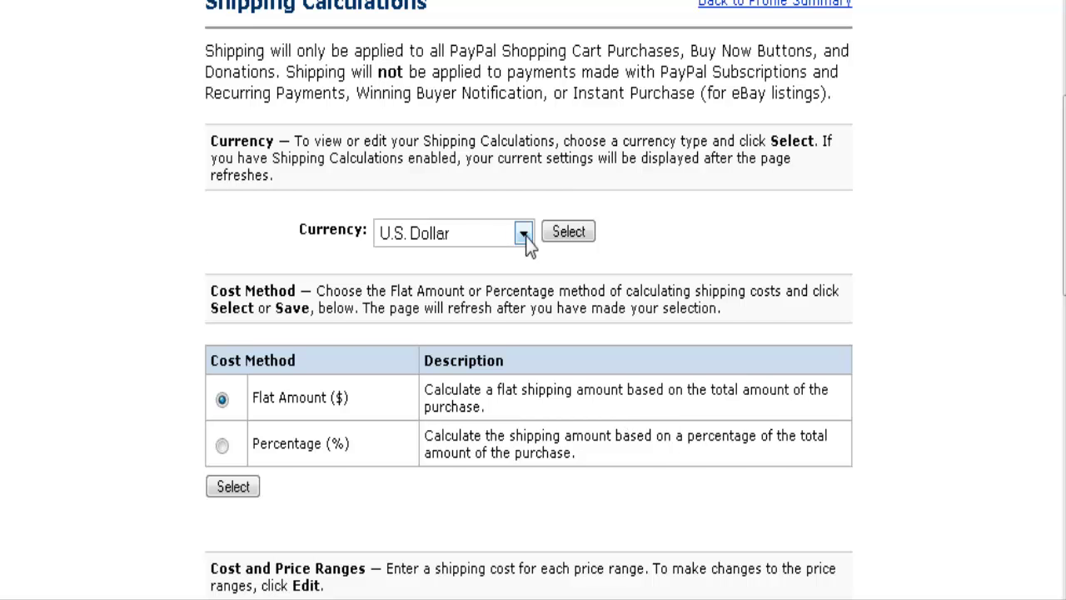
scroll(758, 315, "down", 2)
scroll(793, 358, "down", 4)
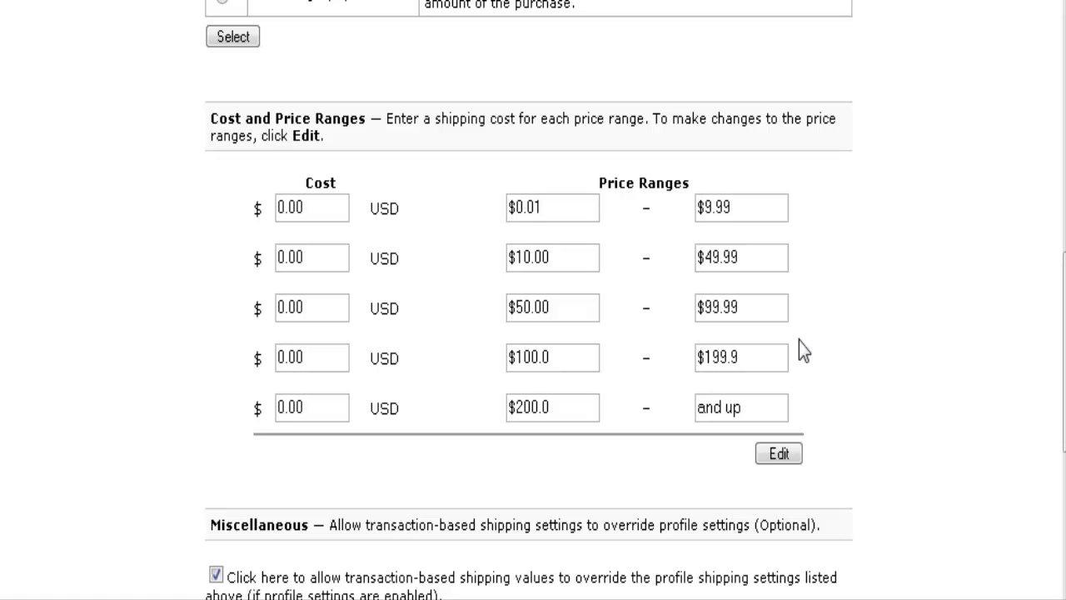
scroll(917, 327, "down", 2)
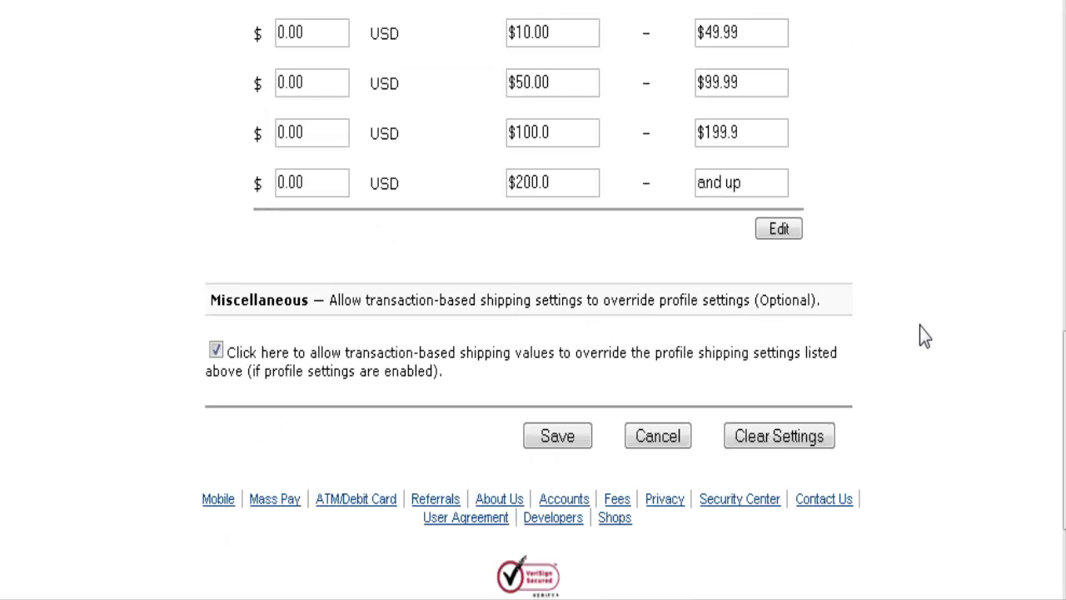
scroll(951, 348, "up", 11)
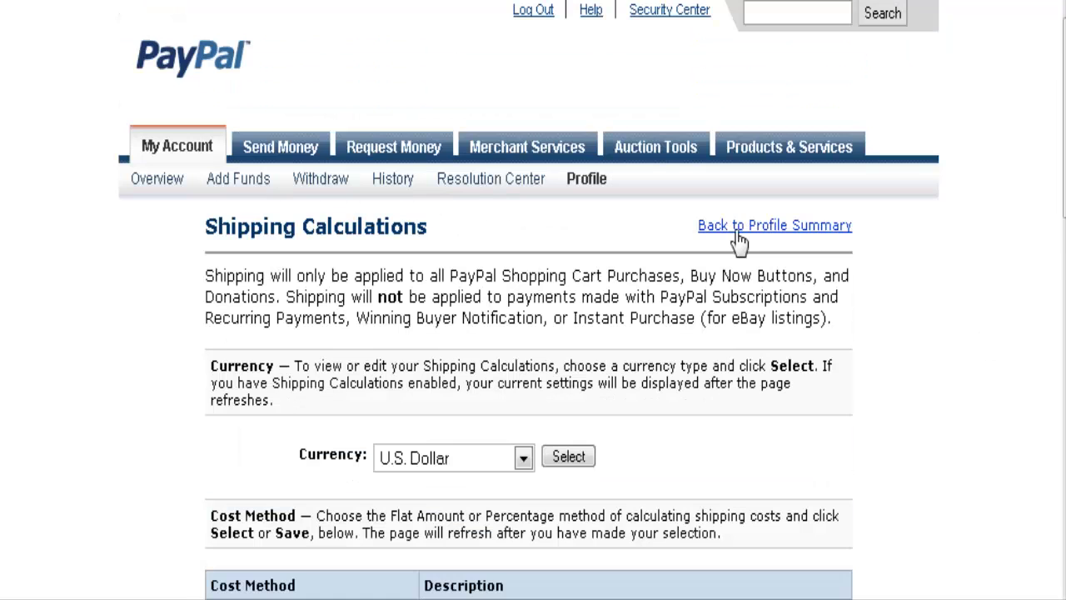
left_click(739, 235)
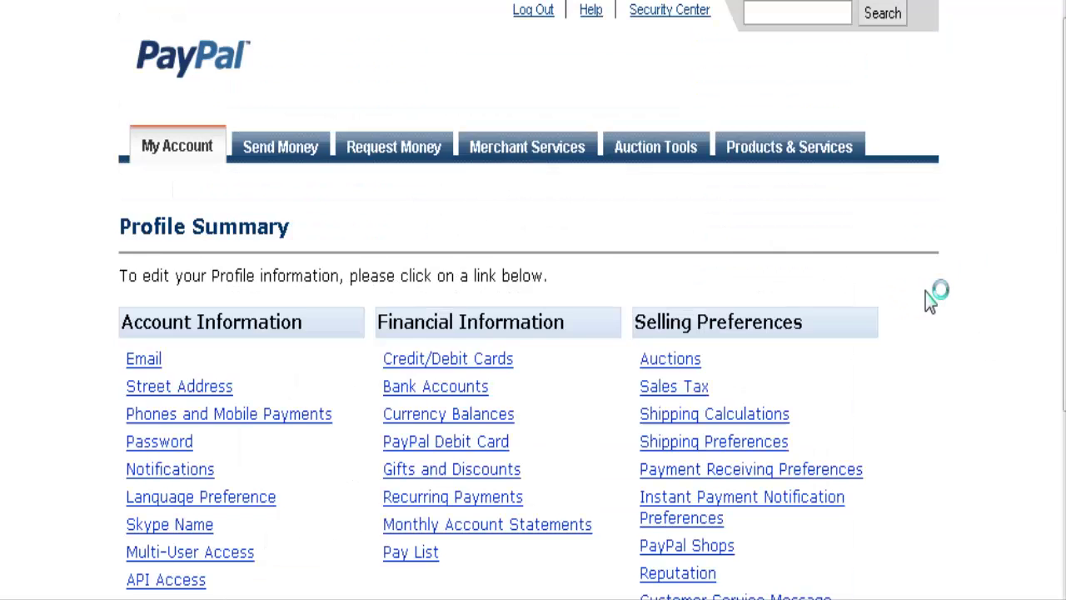
scroll(929, 296, "down", 4)
left_click(716, 143)
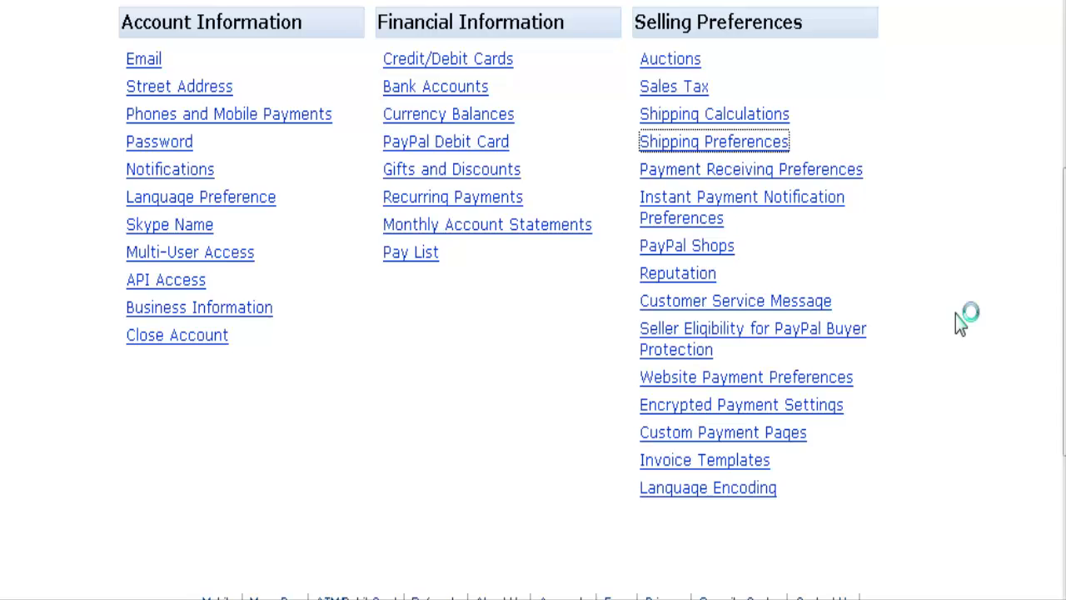
scroll(807, 315, "down", 3)
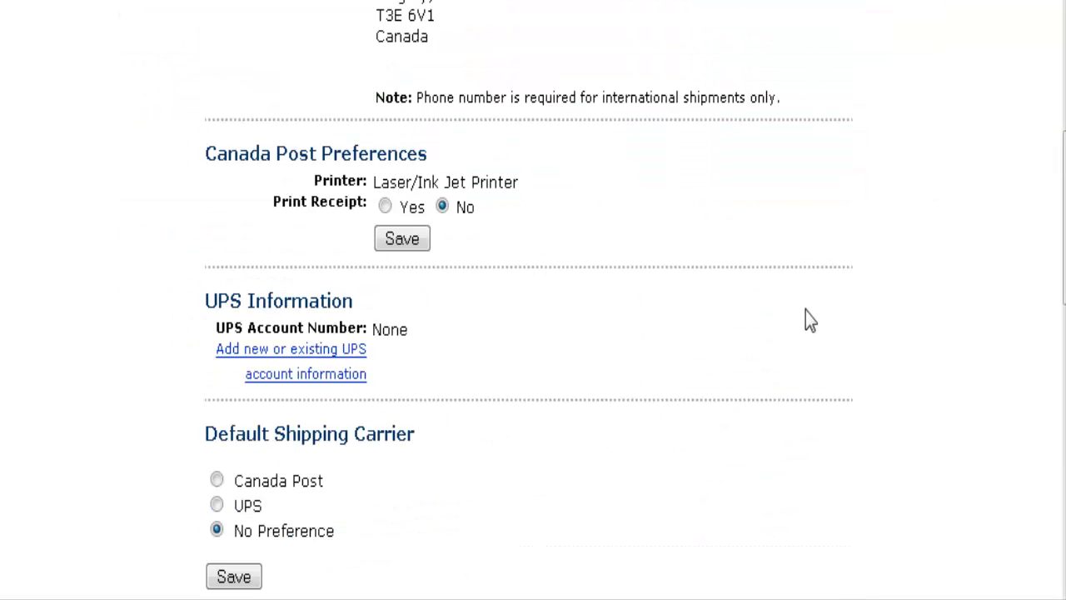
scroll(708, 356, "down", 3)
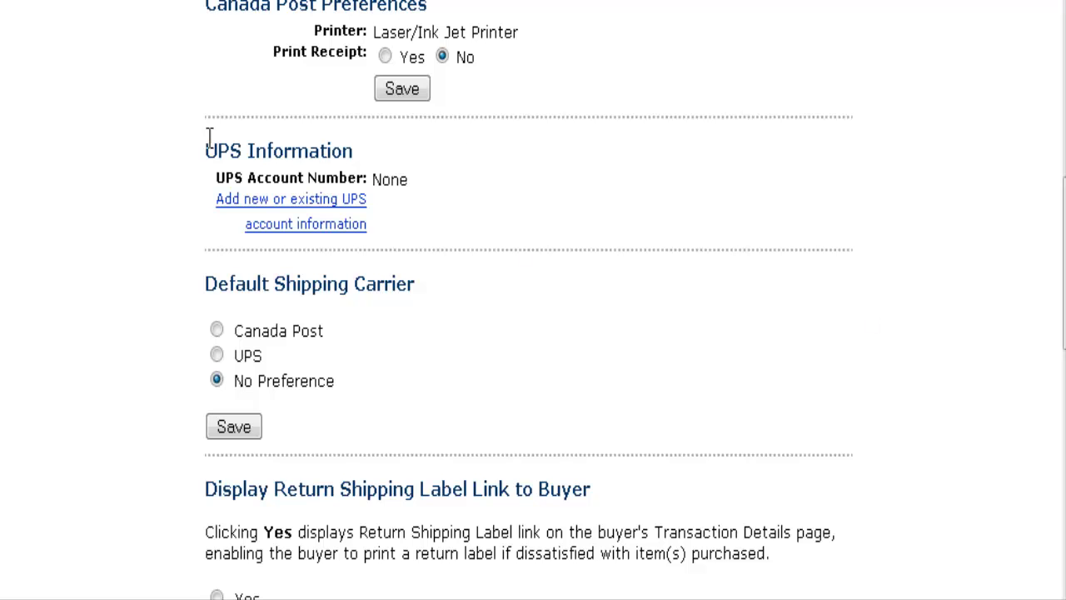
scroll(657, 287, "down", 5)
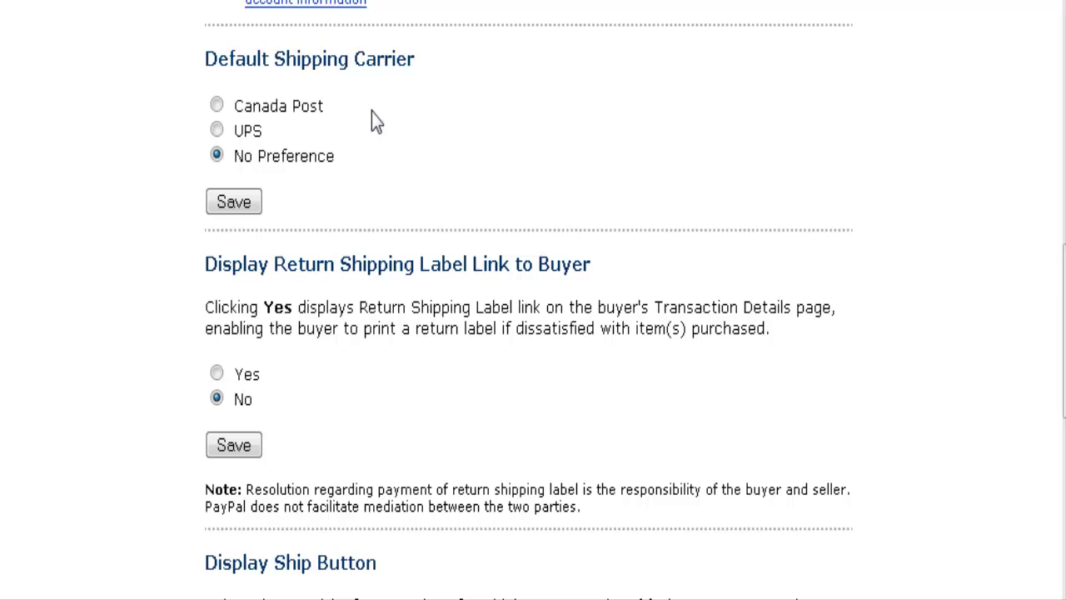
scroll(636, 318, "down", 3)
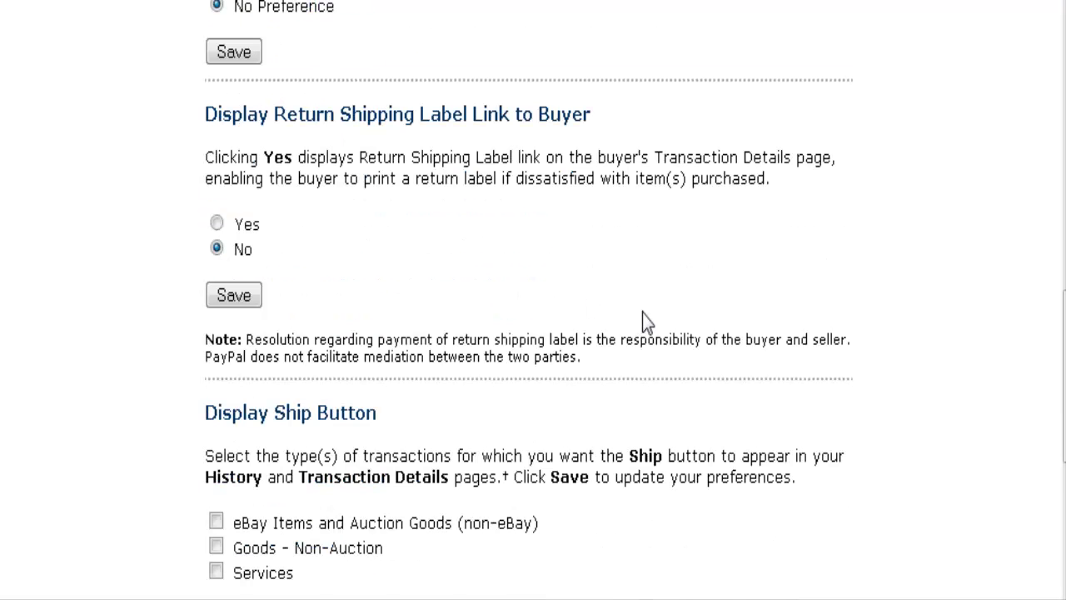
scroll(647, 321, "down", 2)
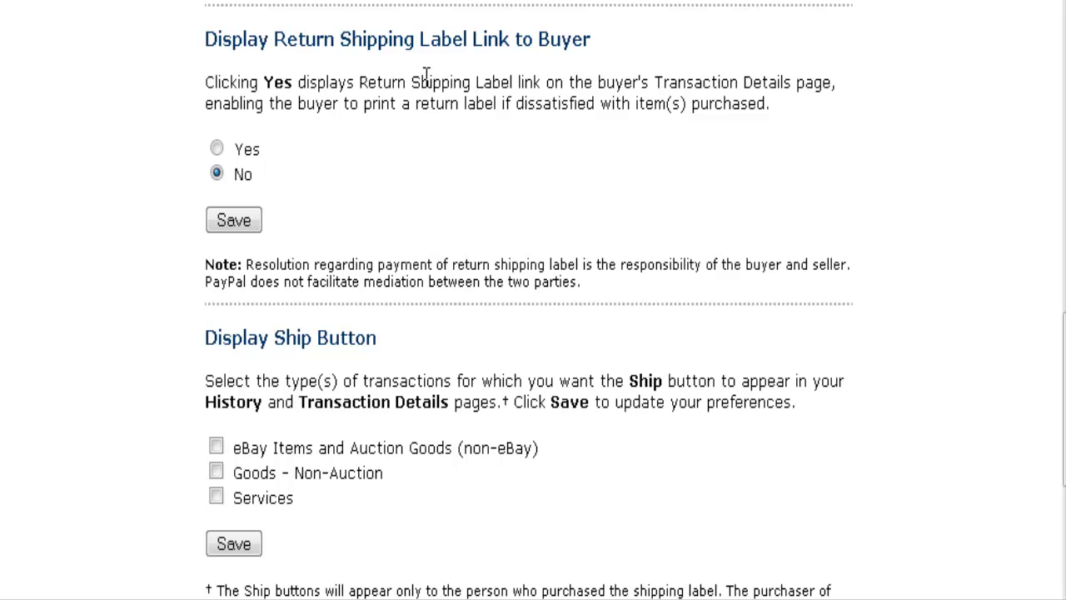
scroll(573, 210, "down", 2)
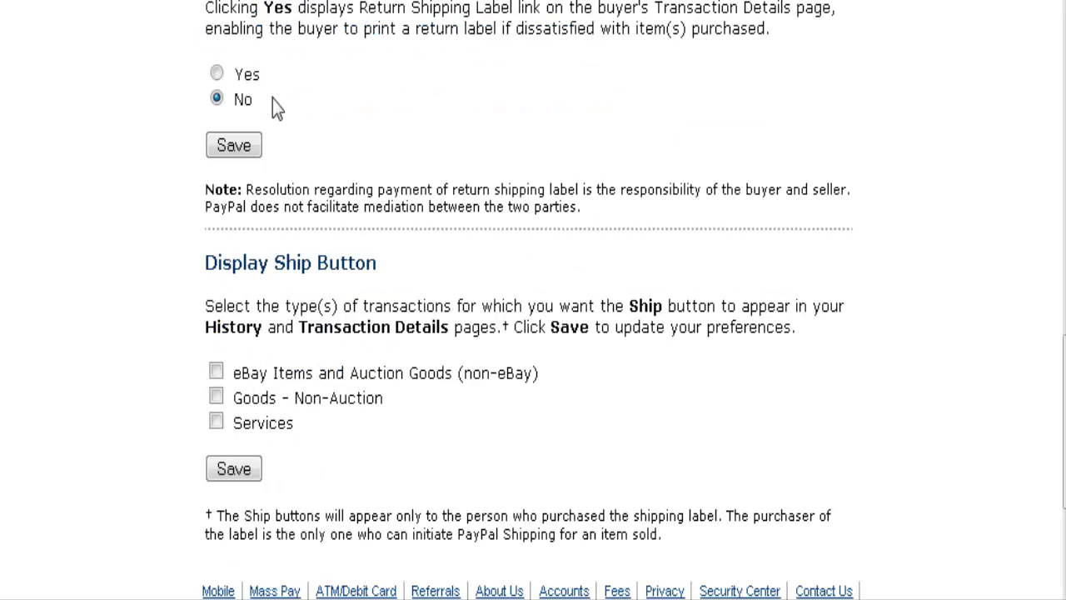
scroll(737, 208, "down", 3)
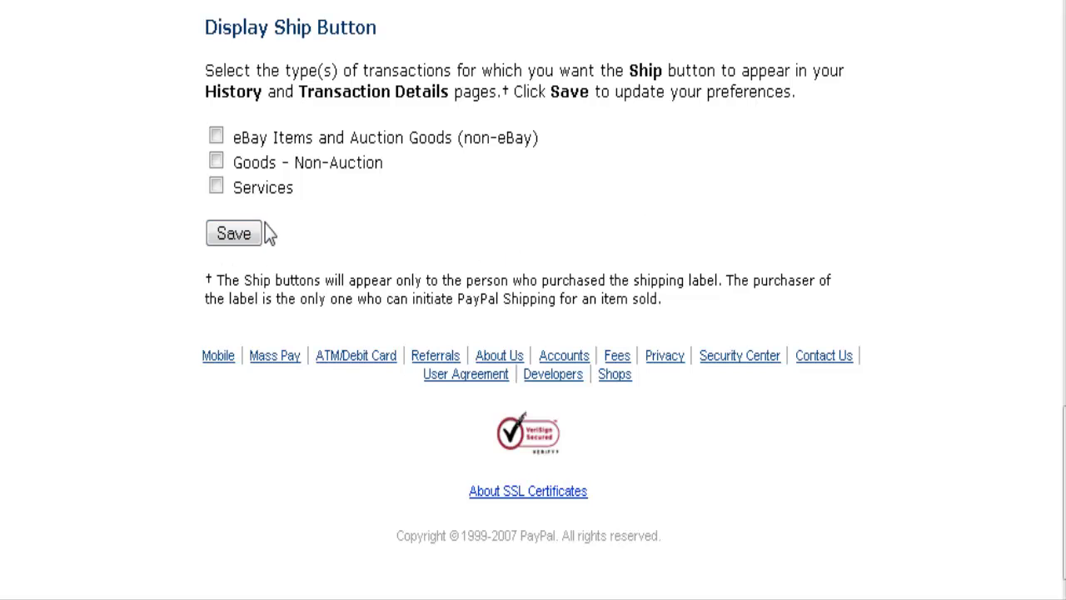
scroll(952, 277, "up", 6)
scroll(988, 278, "up", 11)
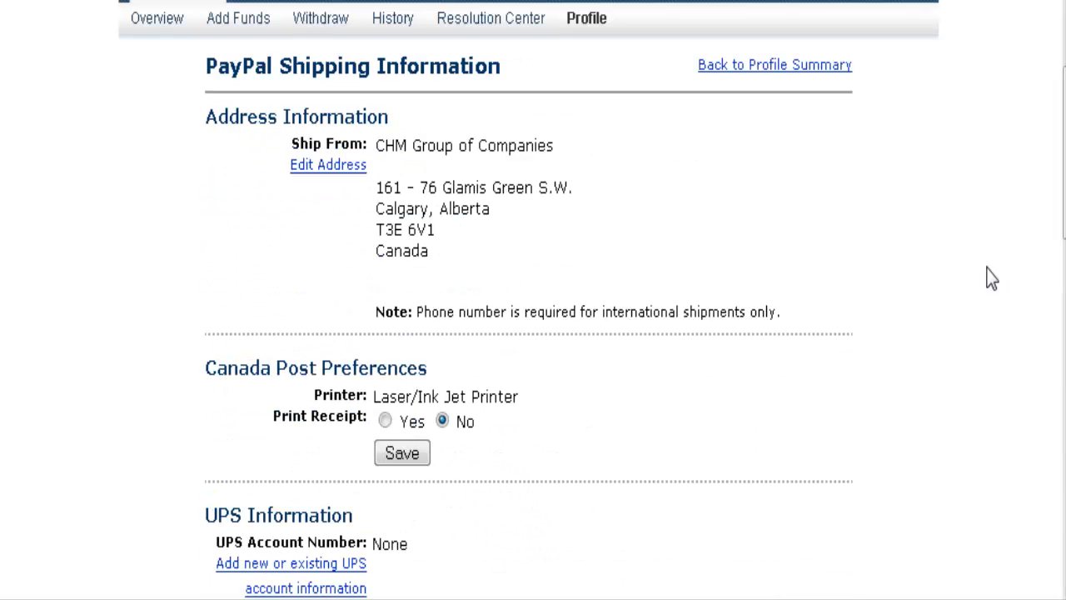
left_click(759, 216)
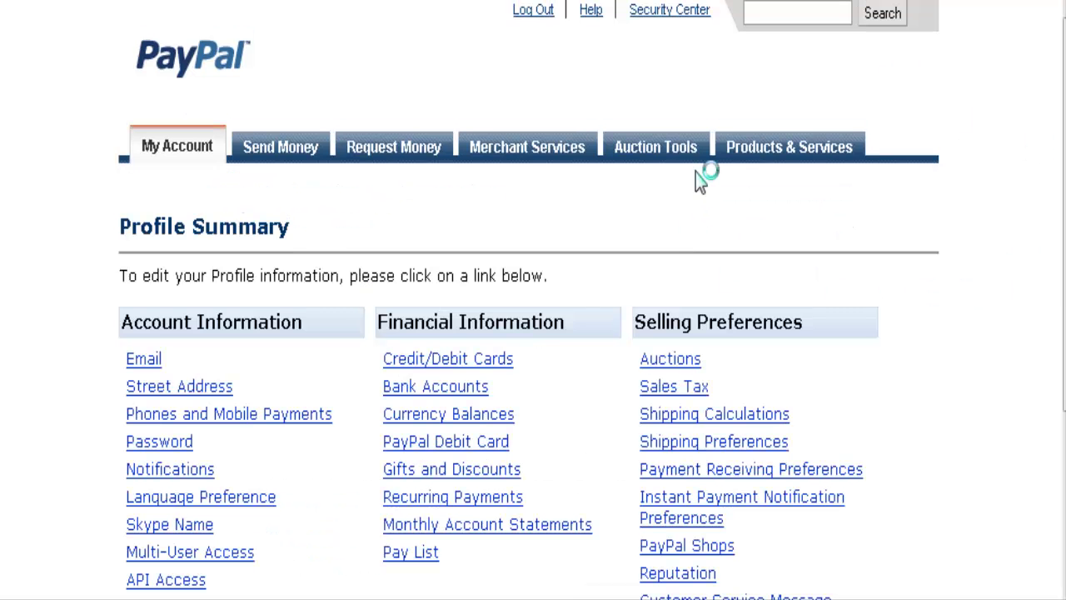
scroll(971, 309, "down", 3)
scroll(969, 308, "down", 1)
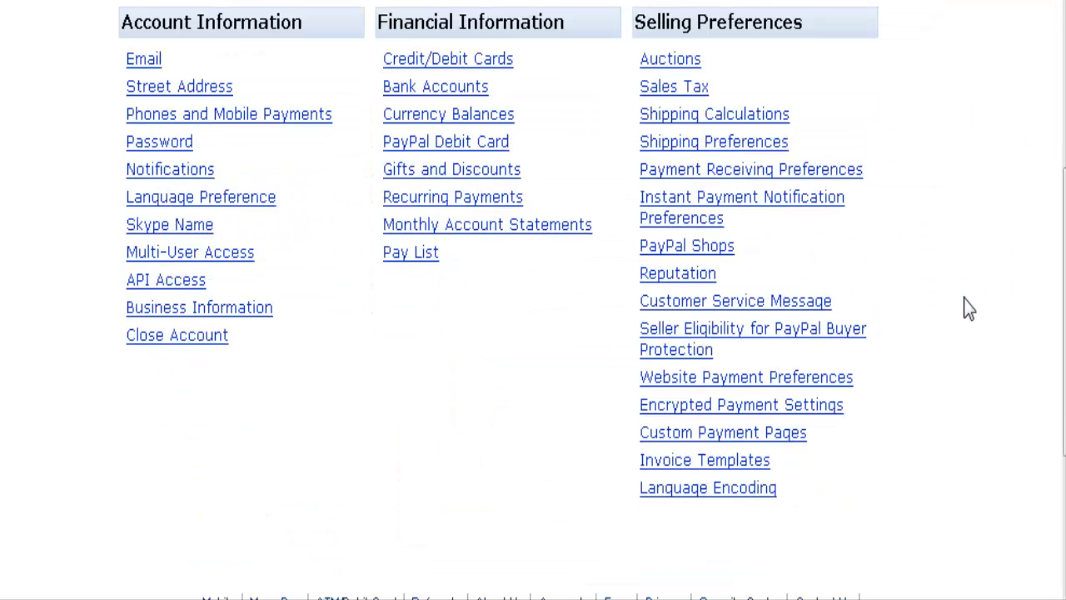
scroll(964, 299, "down", 1)
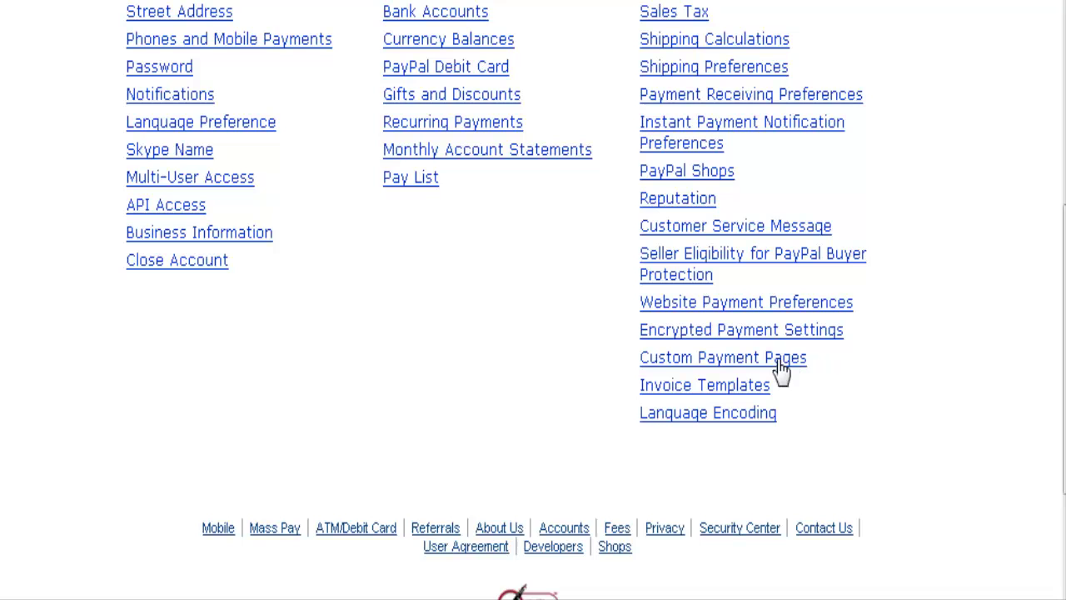
left_click(798, 362)
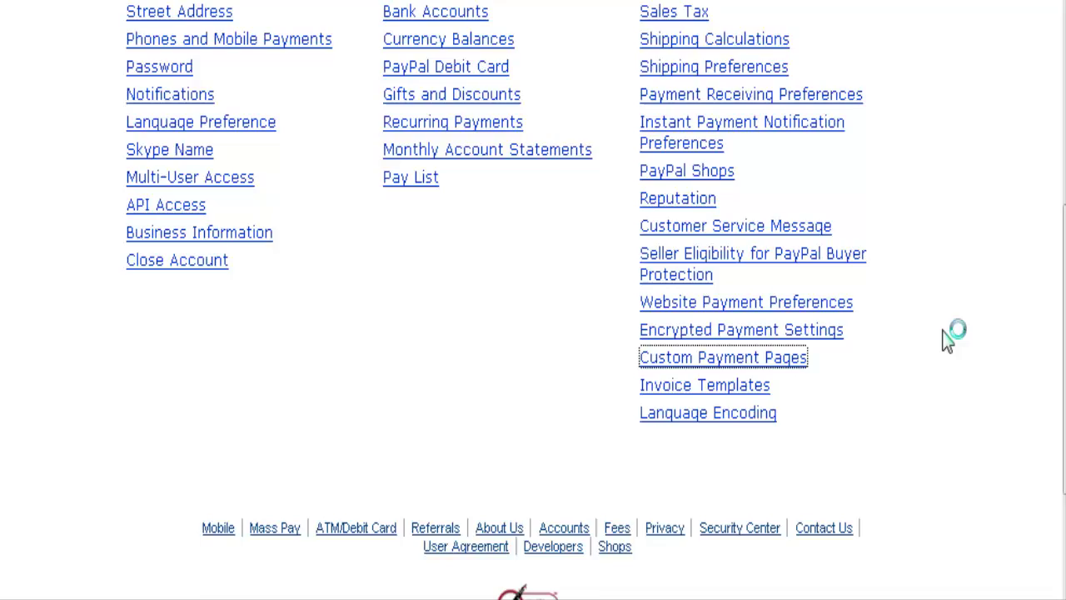
- Add a new custom payment page style from the Custom Payment Page Styles list
scroll(948, 341, "down", 3)
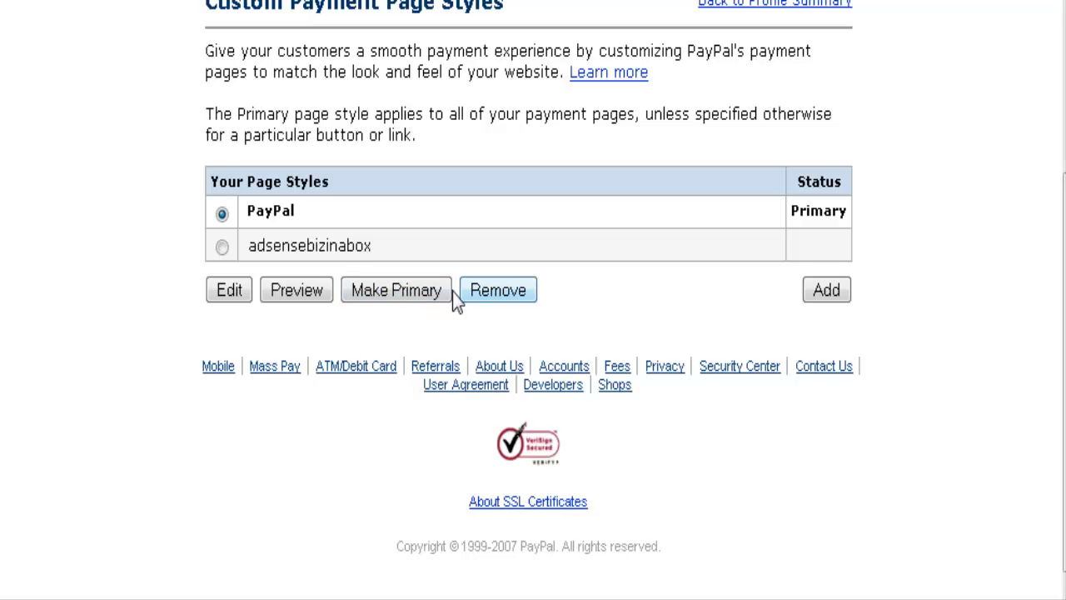
left_click(829, 292)
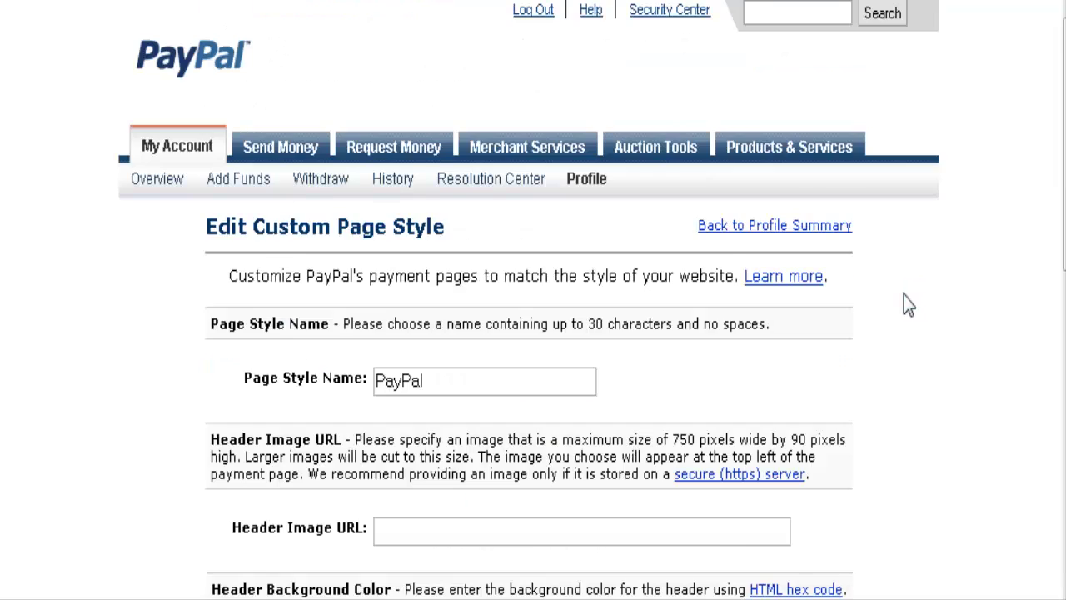
- Replace the default 'PayPal' page style name with 'custom', leaving Header Image URL empty
scroll(906, 296, "down", 3)
scroll(906, 297, "down", 2)
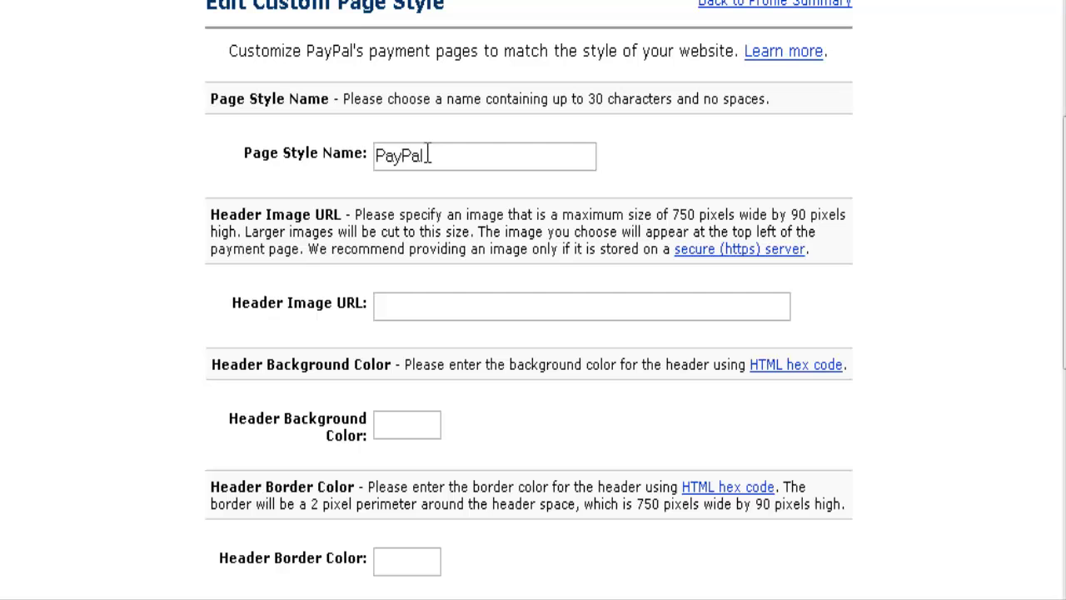
left_click_drag(430, 155, 307, 152)
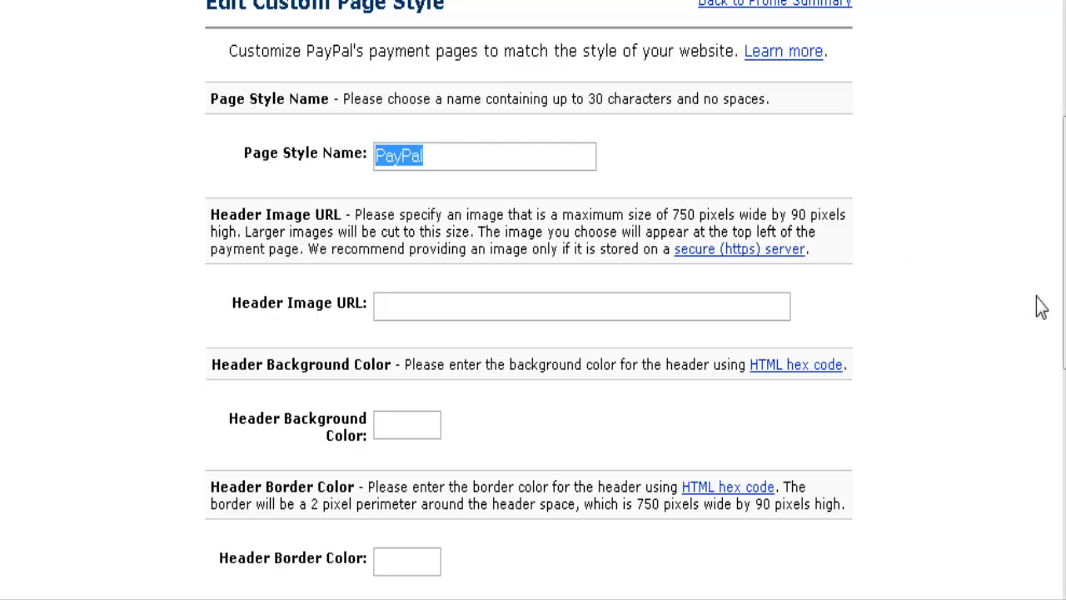
type("c")
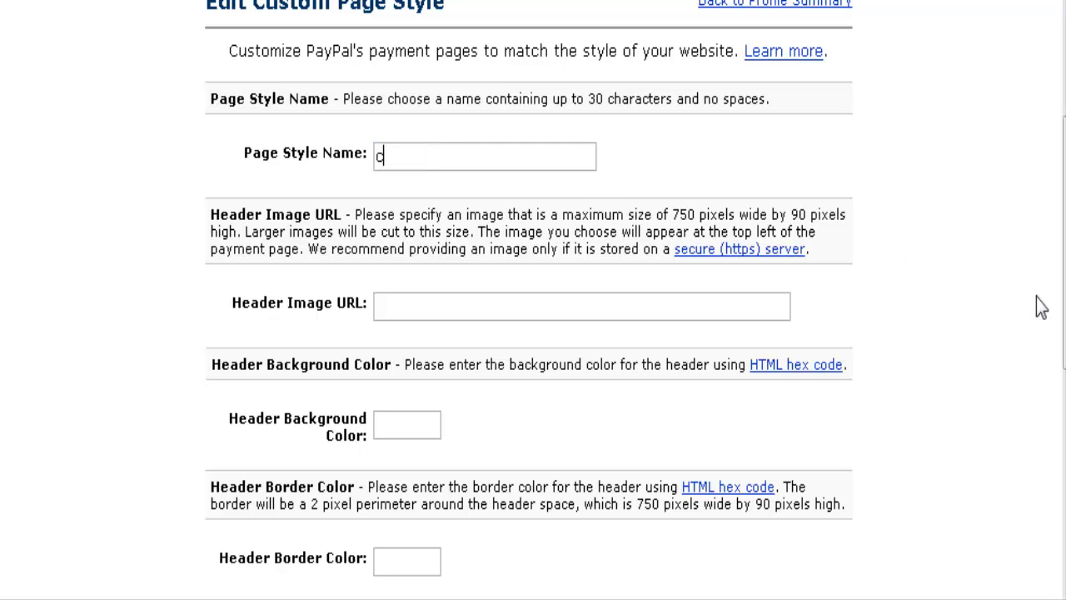
type("ustom")
scroll(1016, 305, "down", 3)
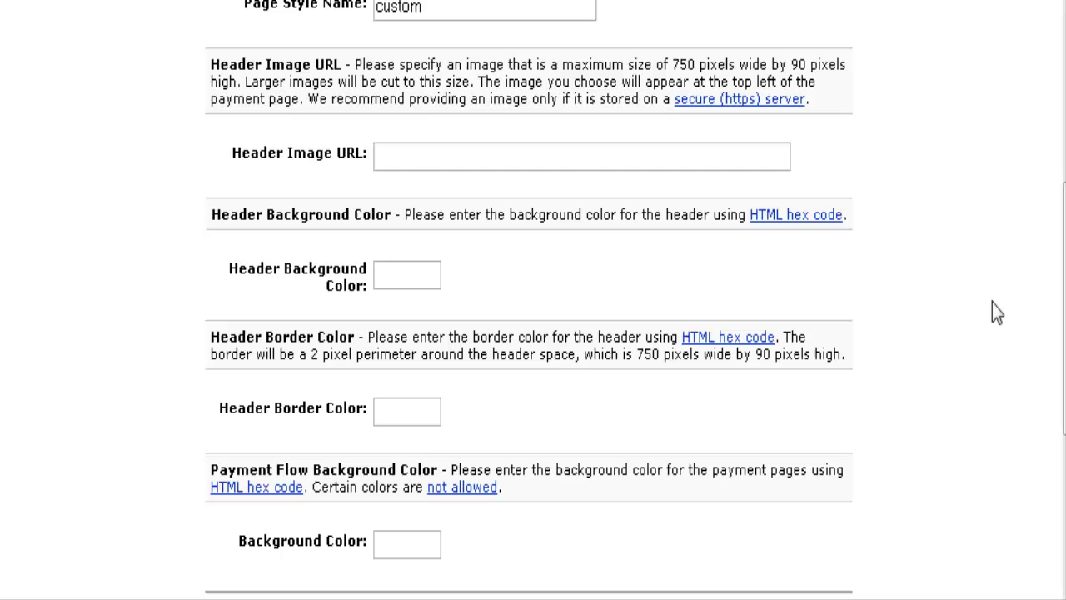
left_click(390, 158)
- Click into Header Image URL and scroll to the Save/Preview/Cancel buttons without saving
left_click(456, 160)
left_click(573, 160)
scroll(600, 310, "down", 2)
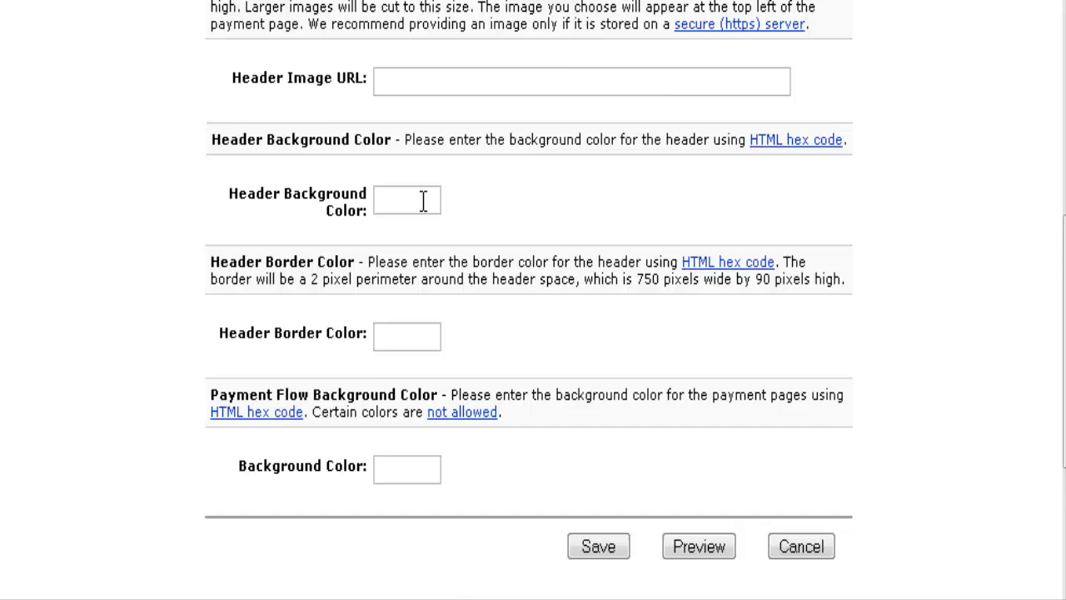
scroll(425, 242, "down", 4)
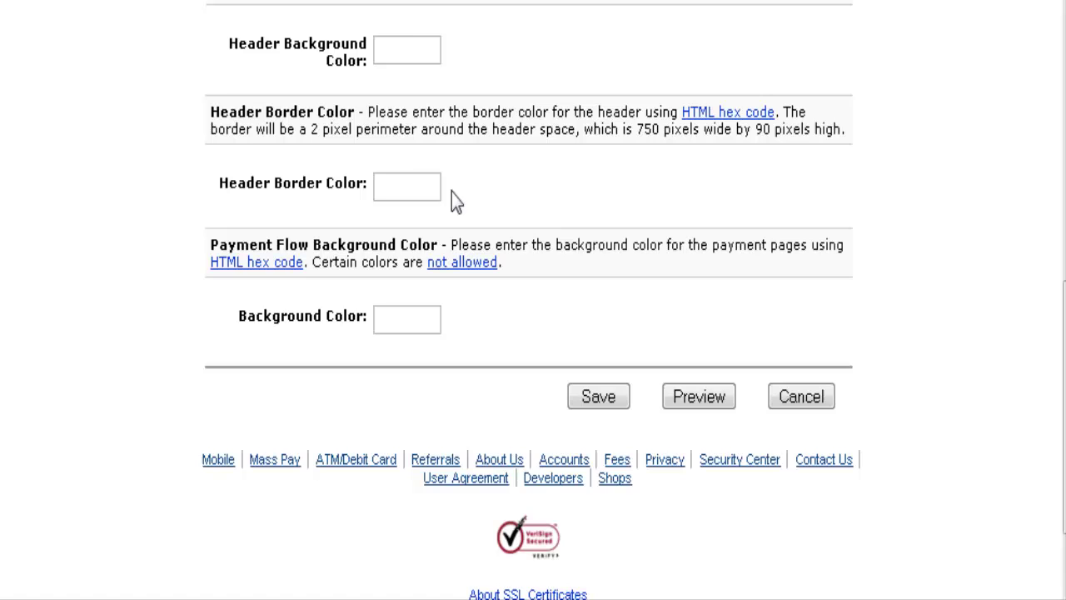
scroll(451, 193, "down", 3)
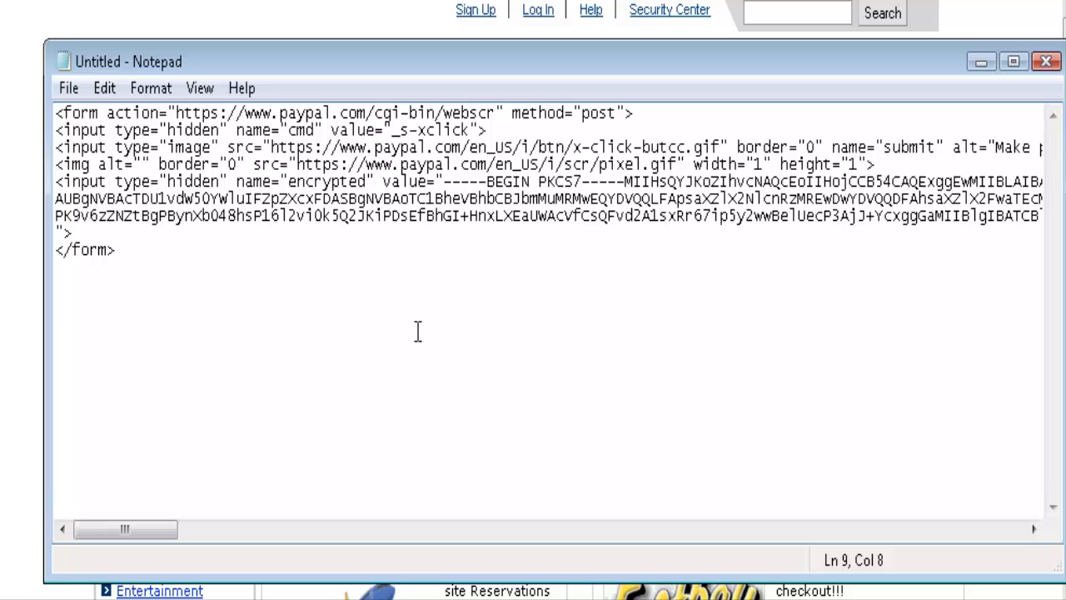
- Save the Notepad button code to the Desktop as example.html with type All Files (*.*)
left_click(69, 90)
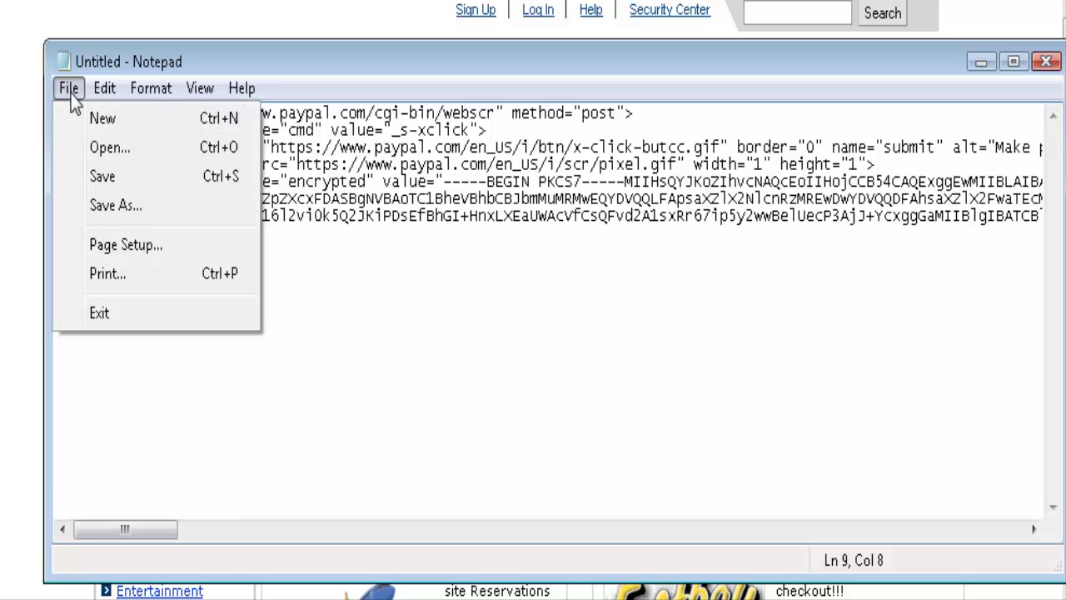
left_click(129, 205)
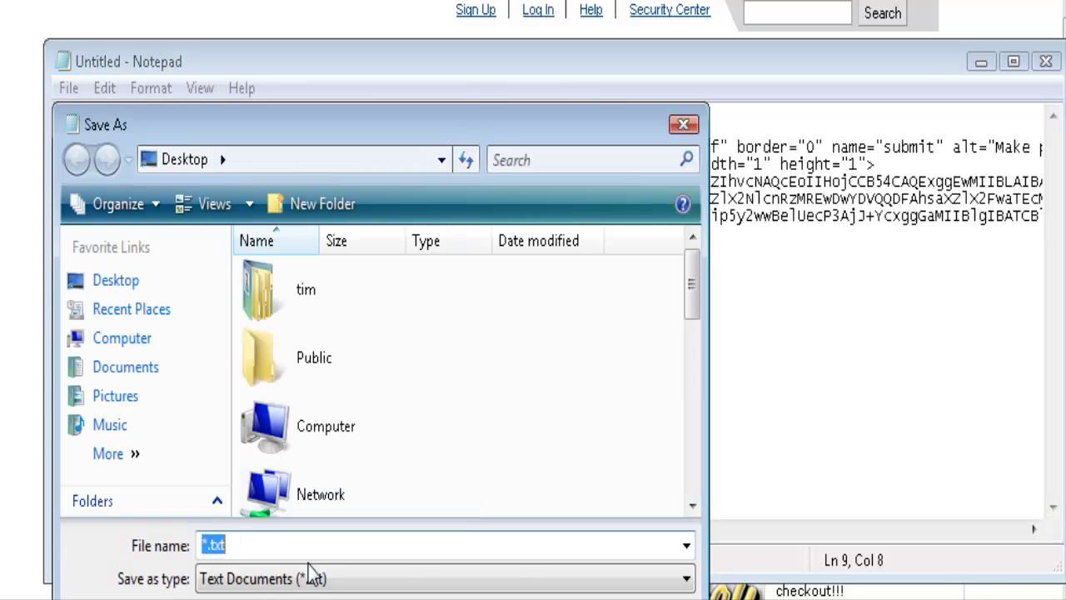
type("exampl")
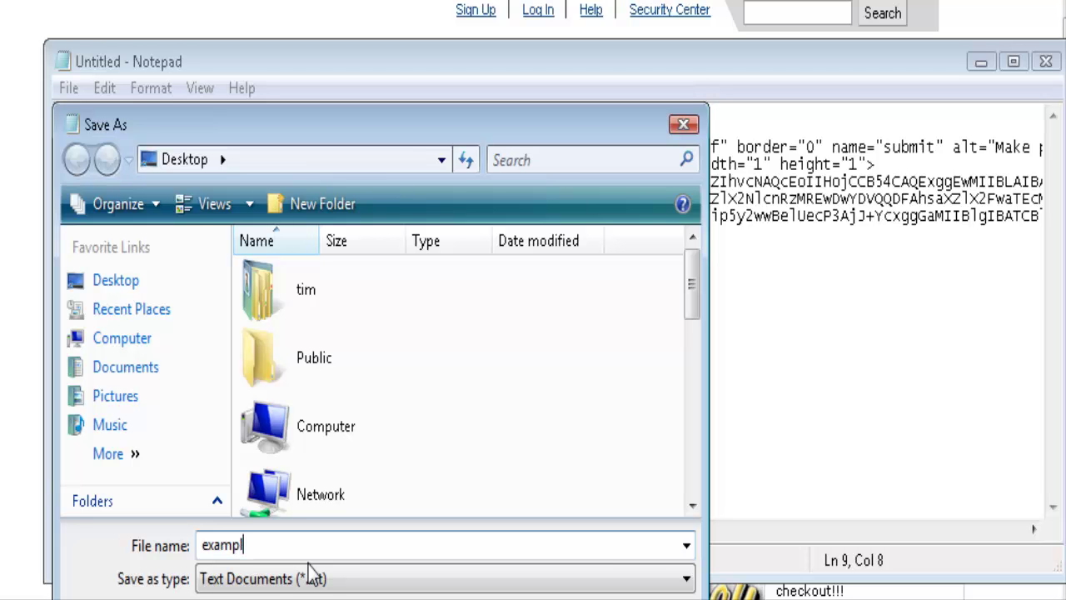
type("e.html")
left_click(687, 579)
left_click(250, 594)
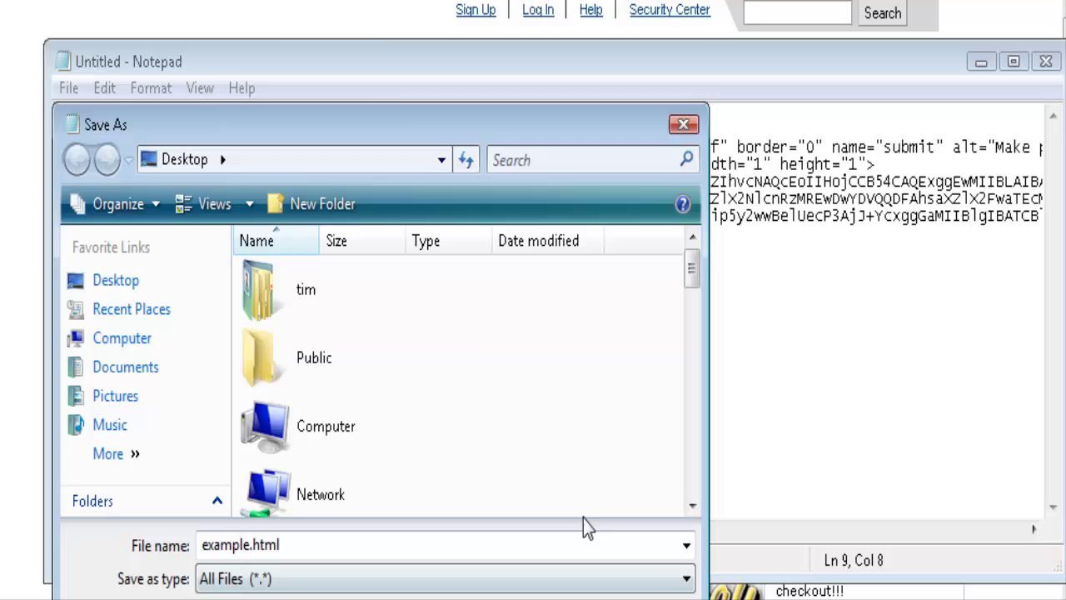
left_click_drag(400, 122, 401, 69)
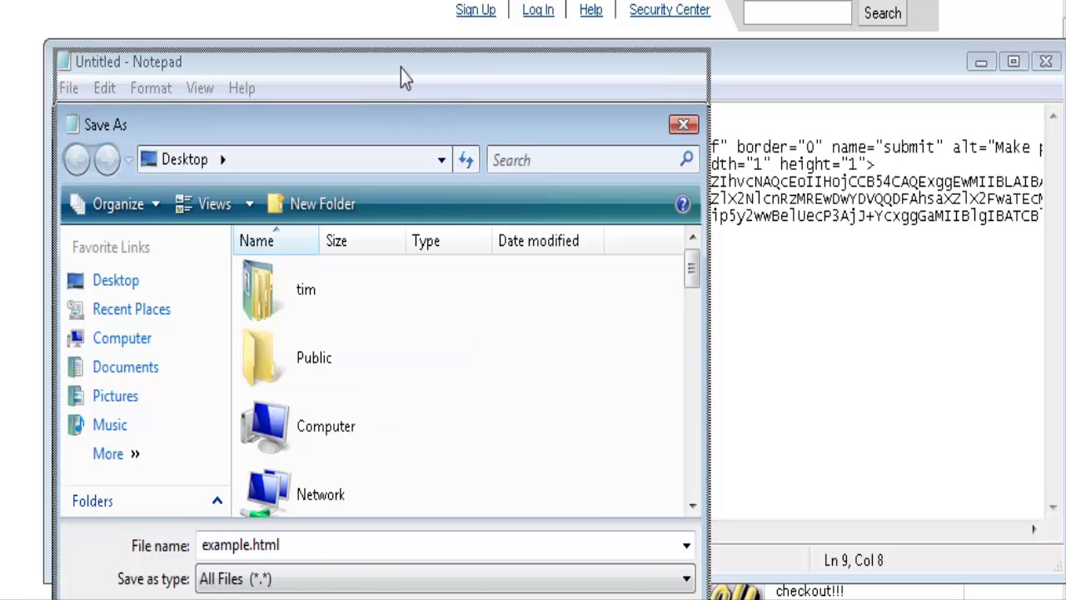
left_click(547, 581)
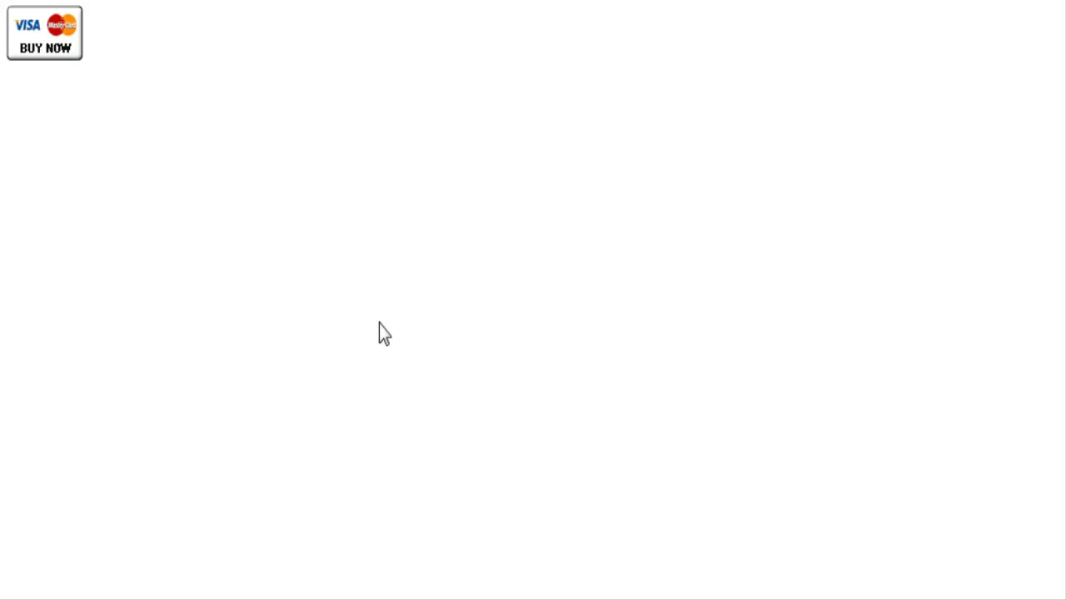
left_click(36, 41)
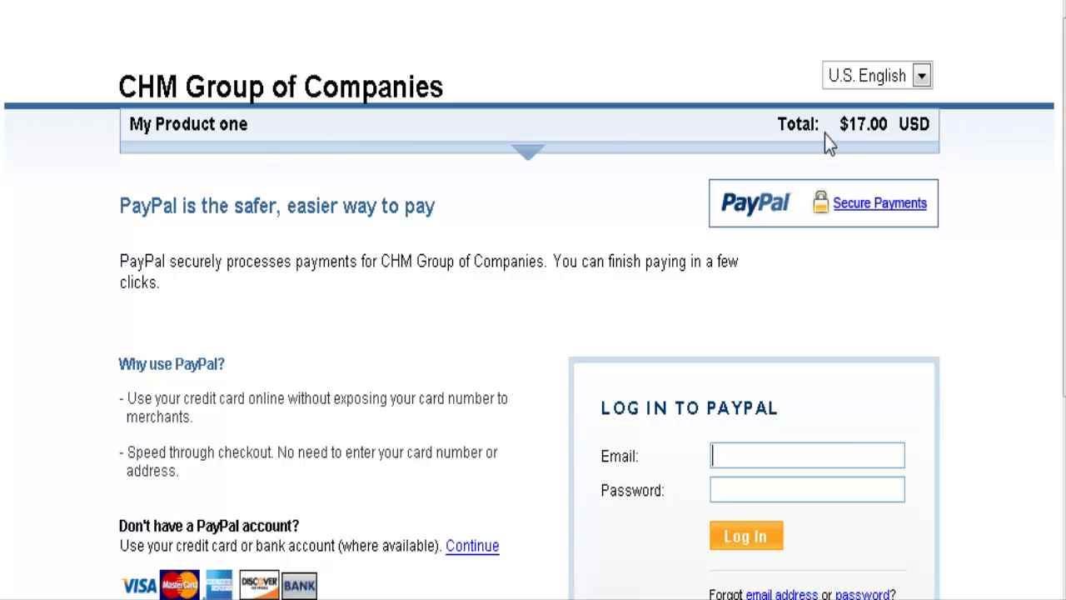
scroll(541, 170, "down", 2)
scroll(547, 174, "down", 5)
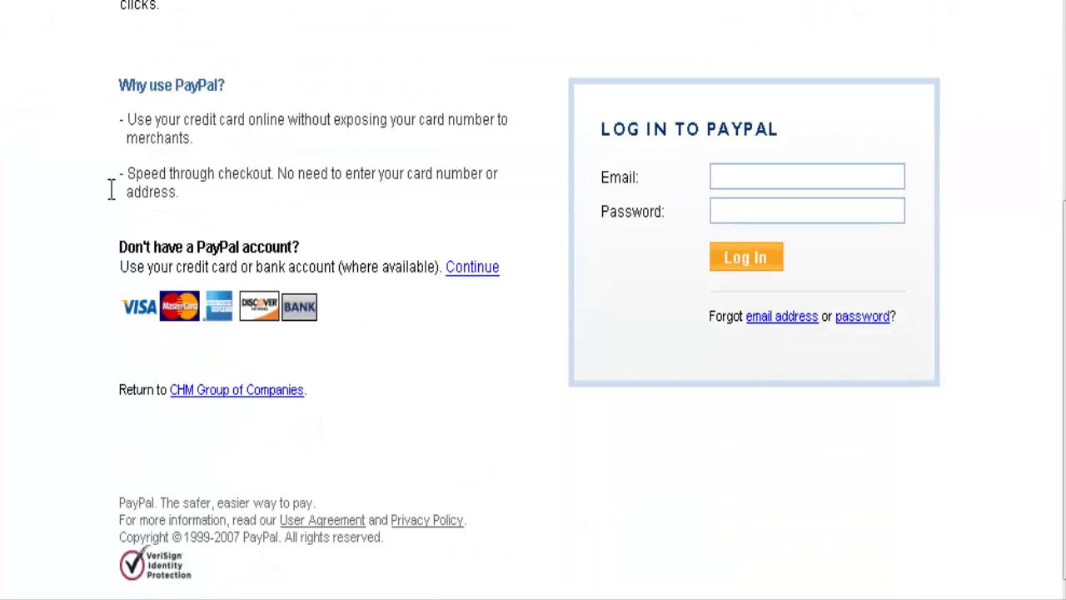
scroll(551, 235, "up", 2)
scroll(551, 235, "up", 5)
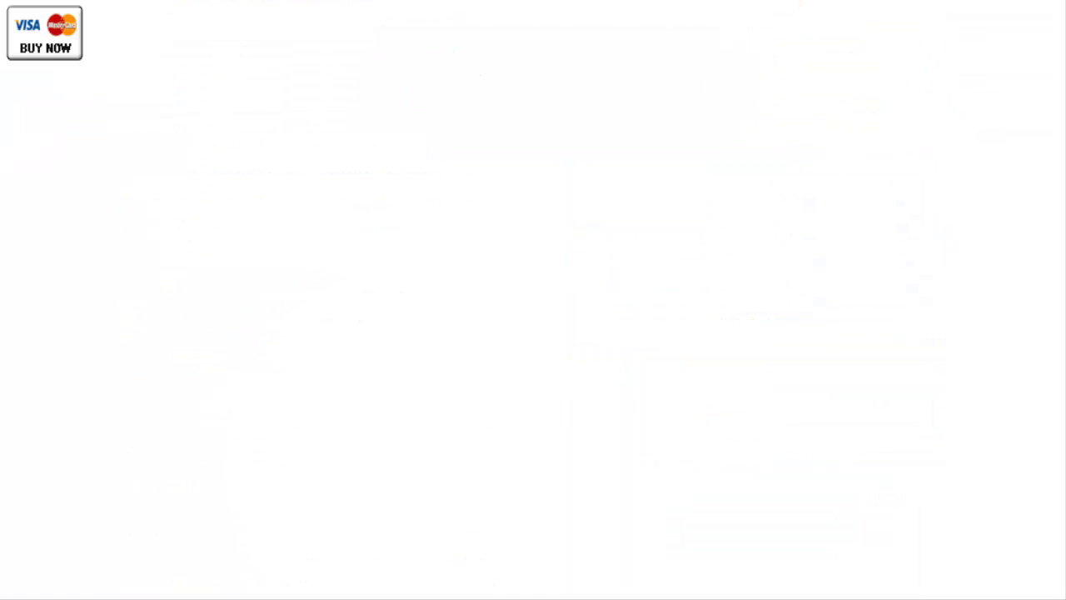
- View example.html's page source in Firefox, then close the source window
key("alt+v")
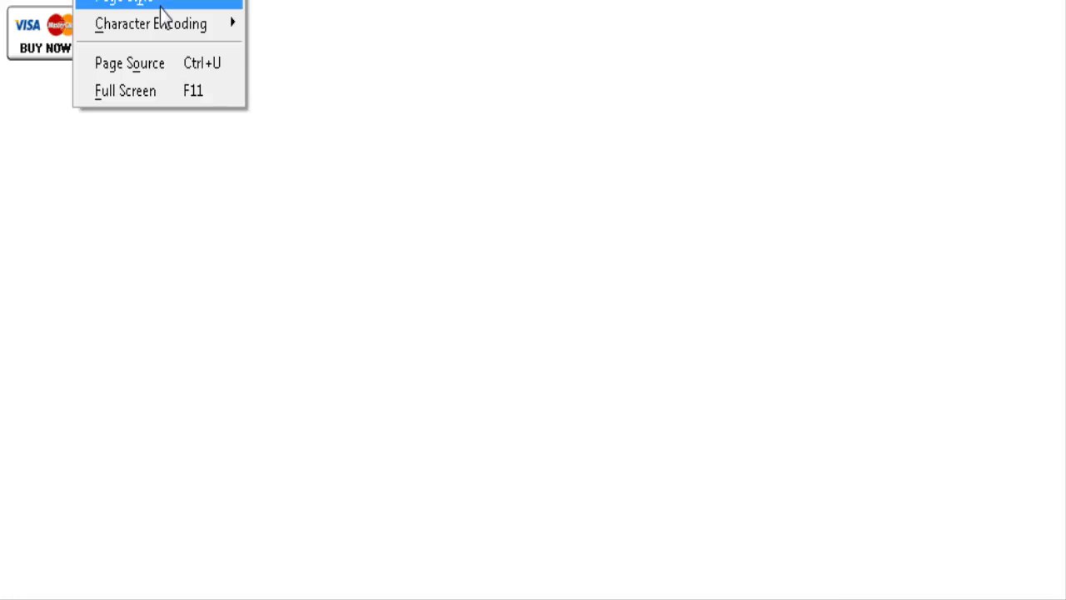
left_click(175, 66)
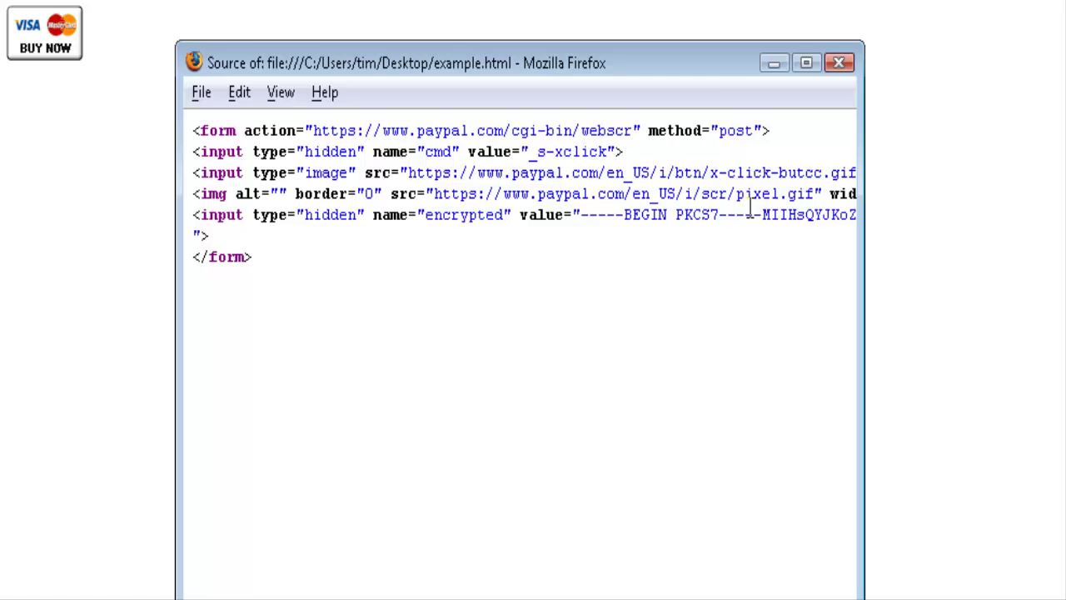
left_click(839, 65)
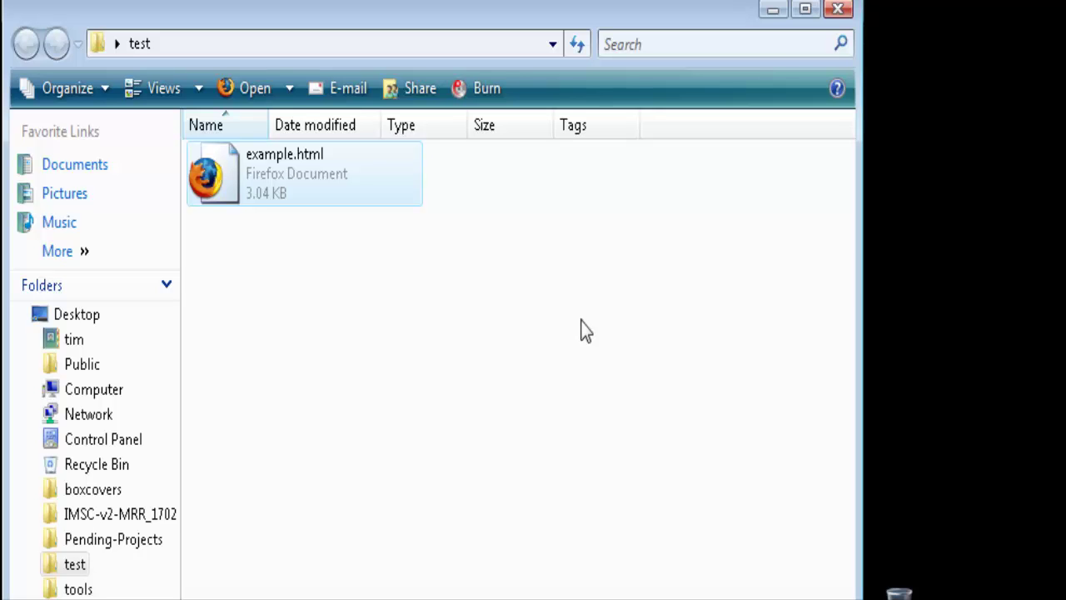
- Paste button2.jpg into the test folder, preview it, and open example.html in Notepad
key("ctrl+v")
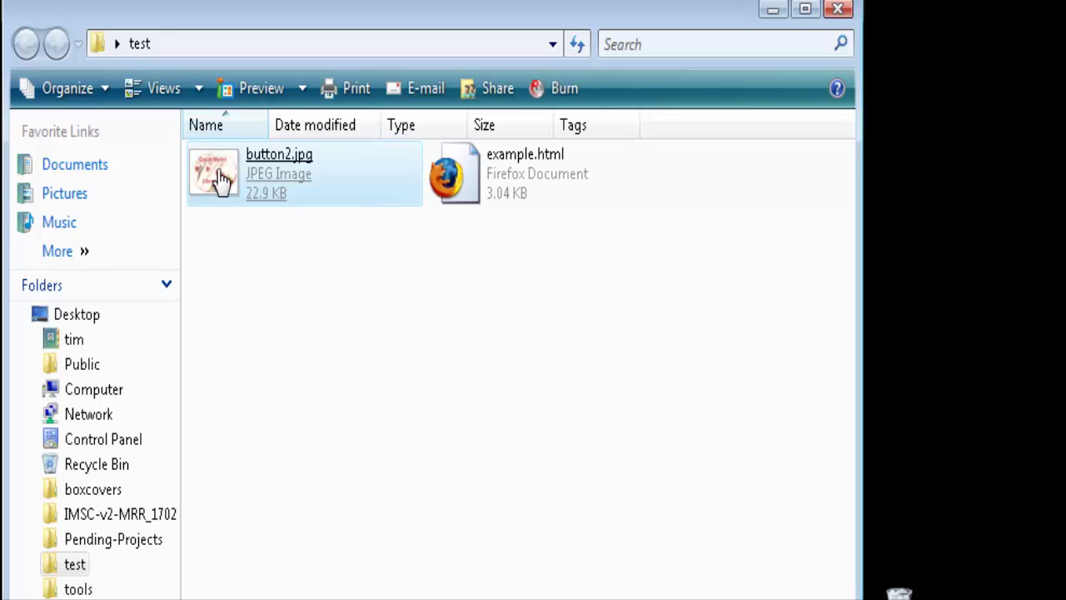
key("Return")
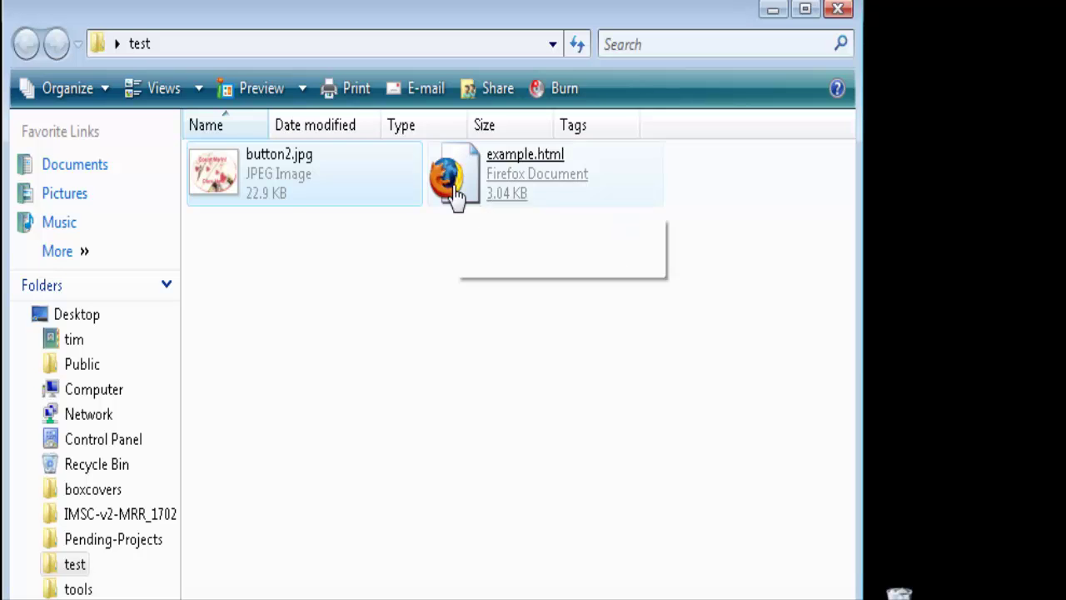
left_click(448, 195)
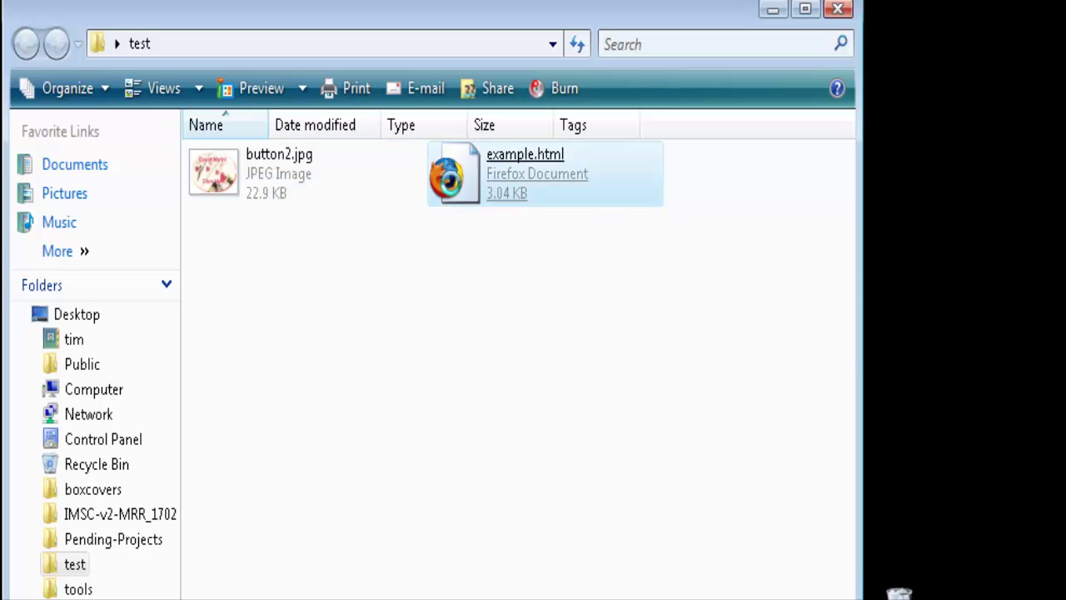
right_click(451, 146)
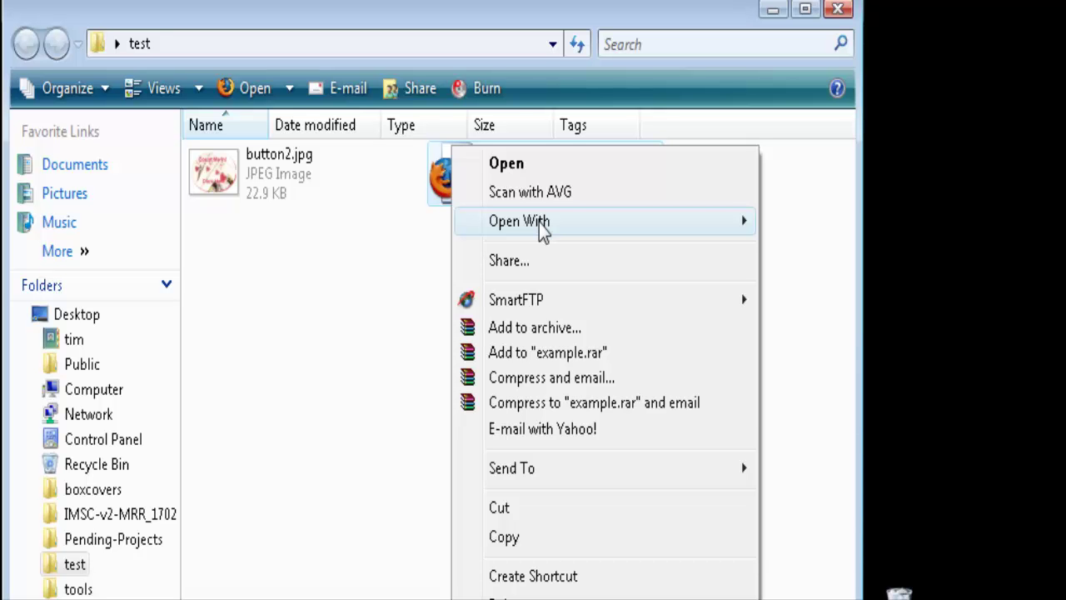
mouse_move(539, 223)
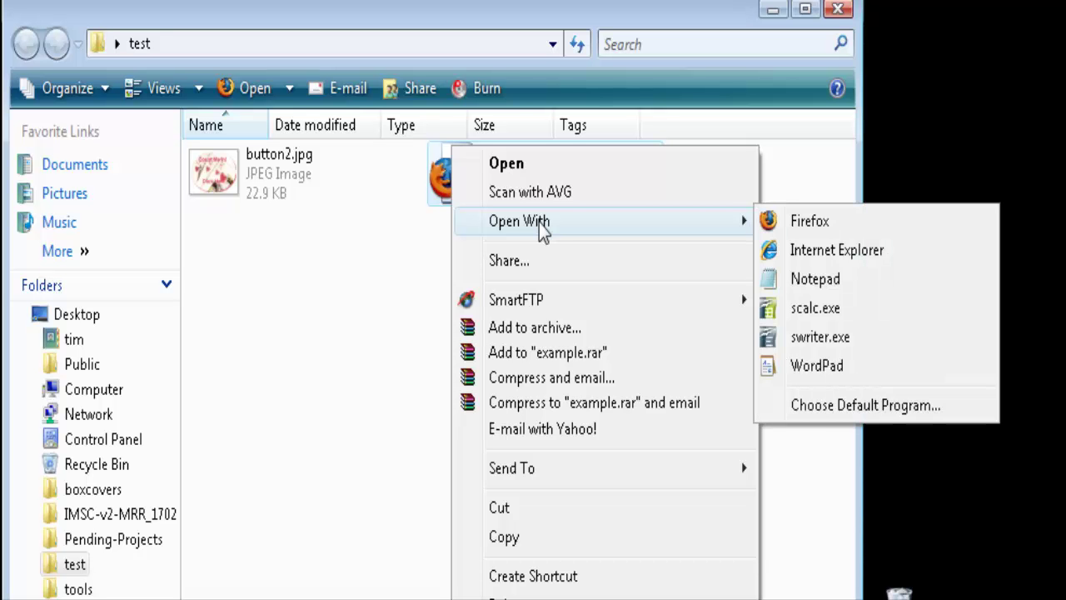
left_click(831, 284)
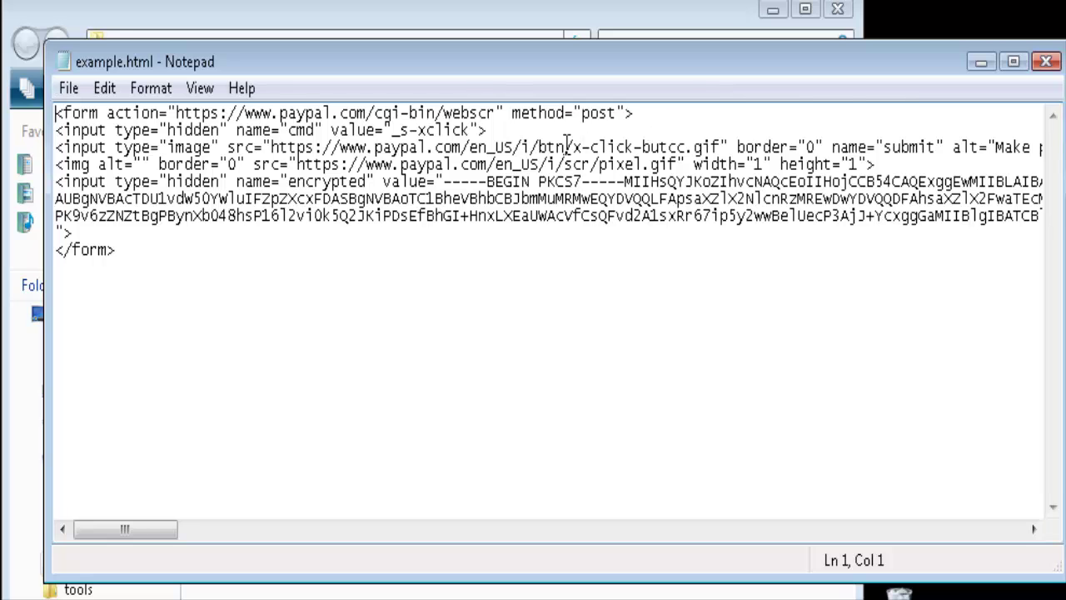
- Replace the PayPal image URL in example.html with button2.jpg and save when closing Notepad
left_click_drag(718, 147, 270, 148)
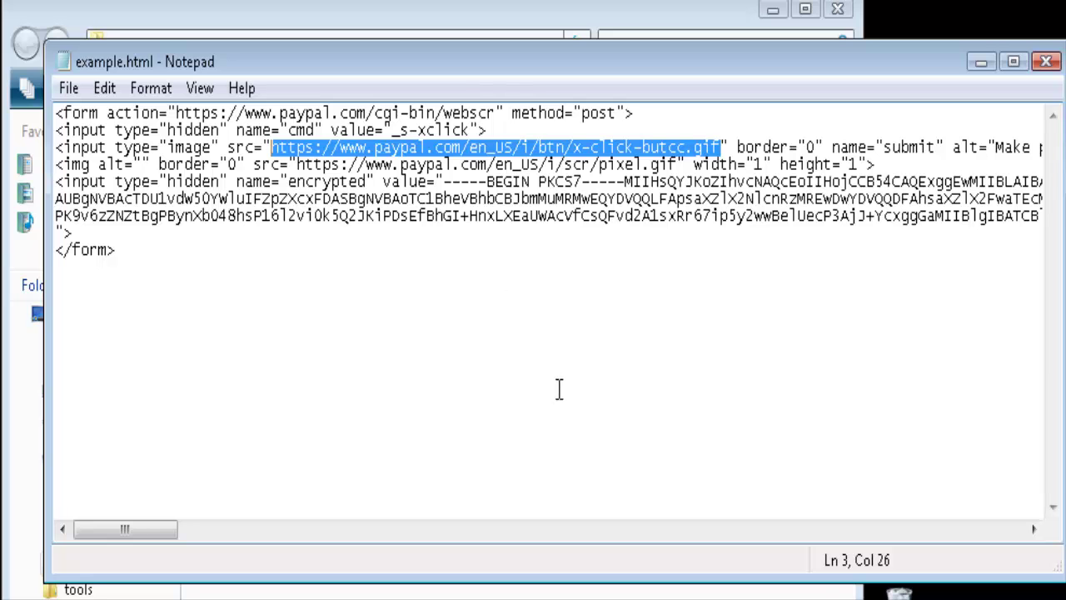
type("button")
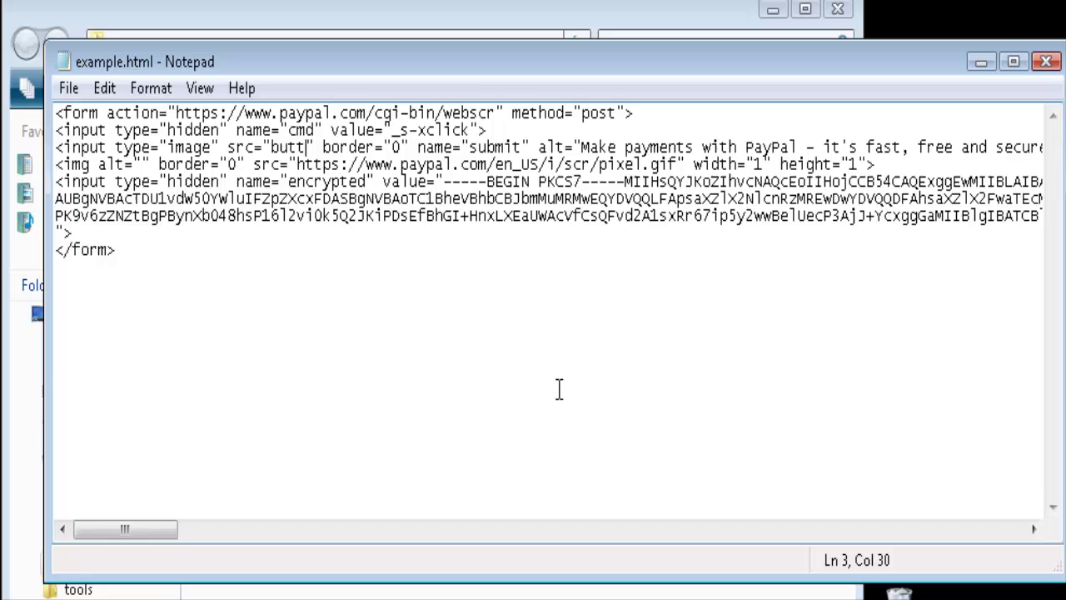
type("2")
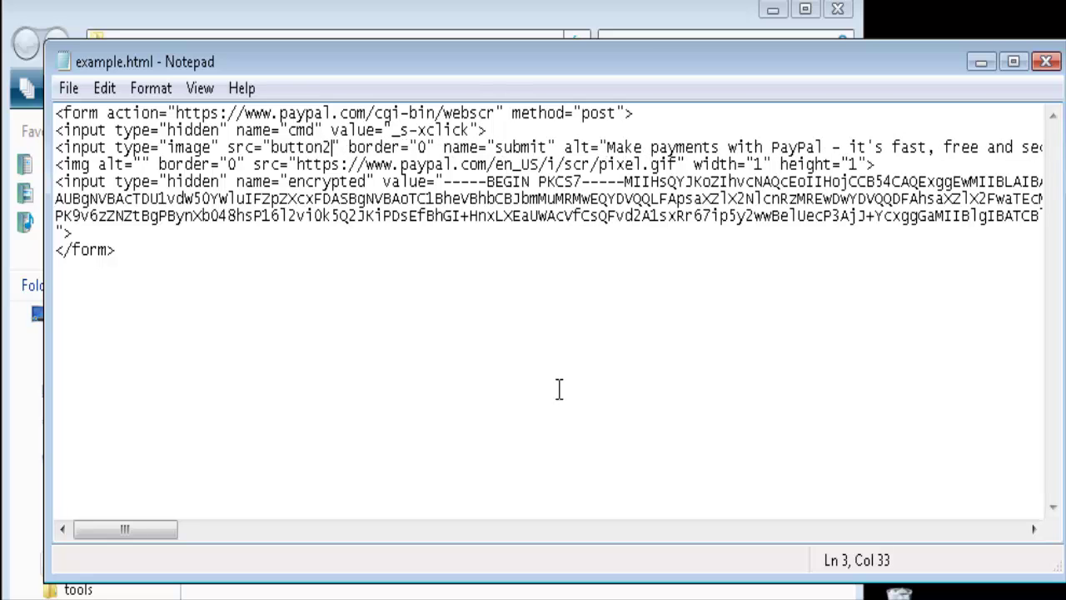
type(".j")
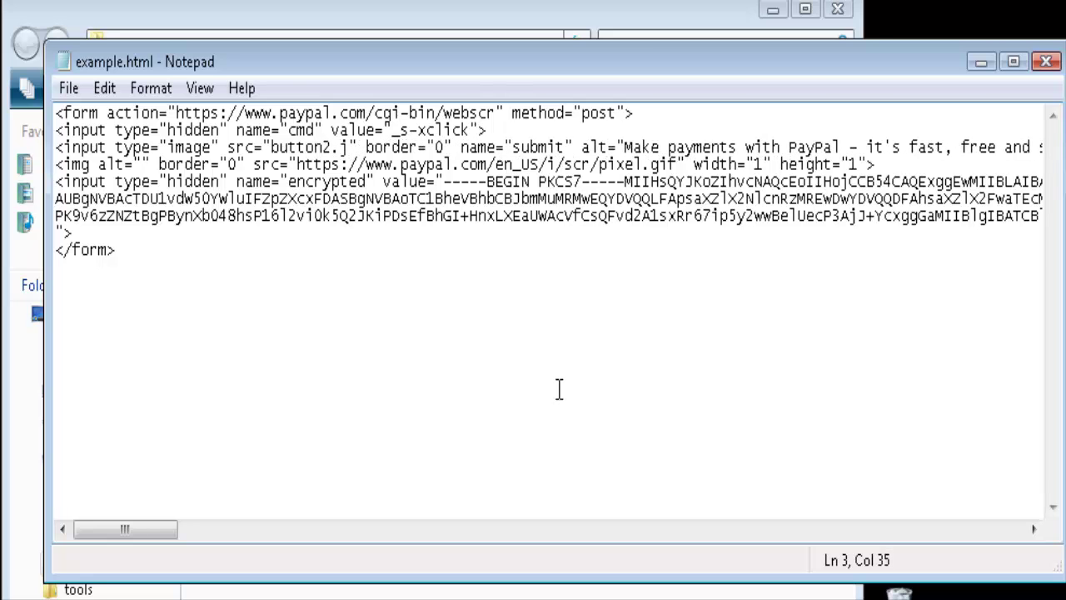
type("pg")
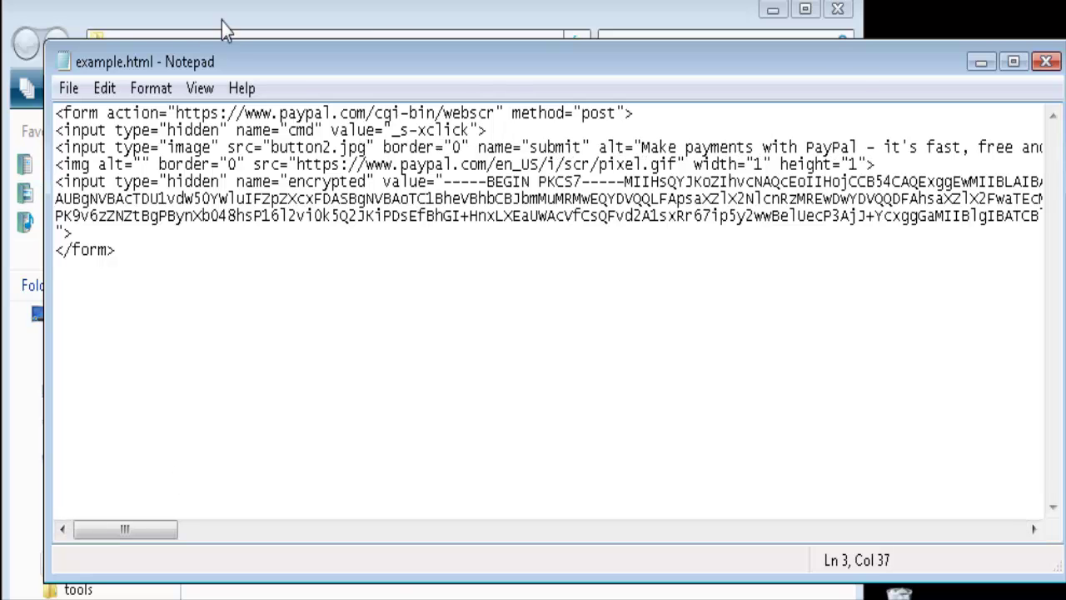
left_click(386, 20)
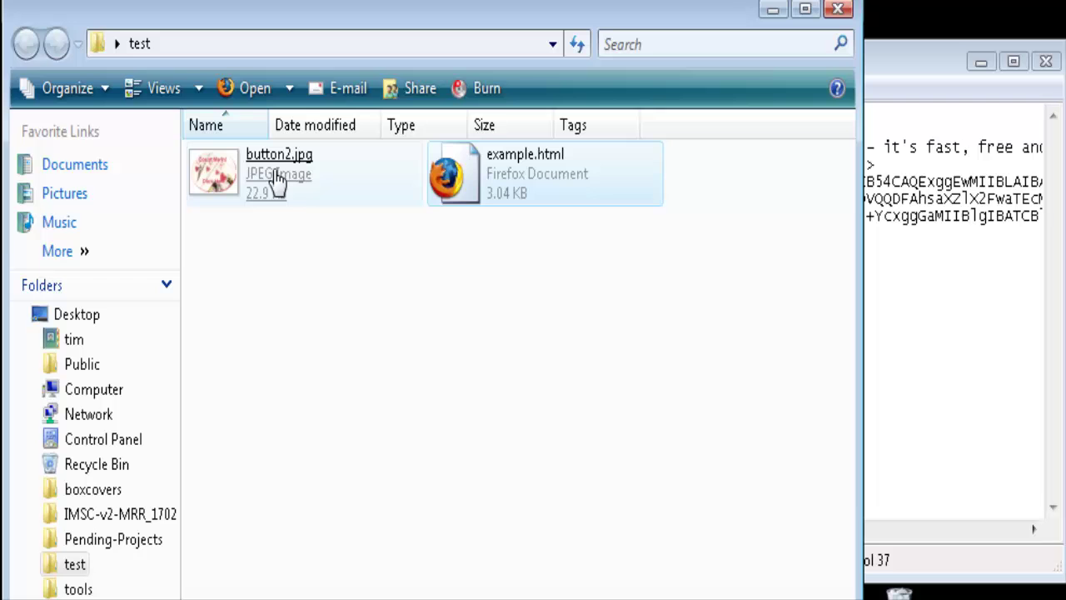
left_click(309, 172)
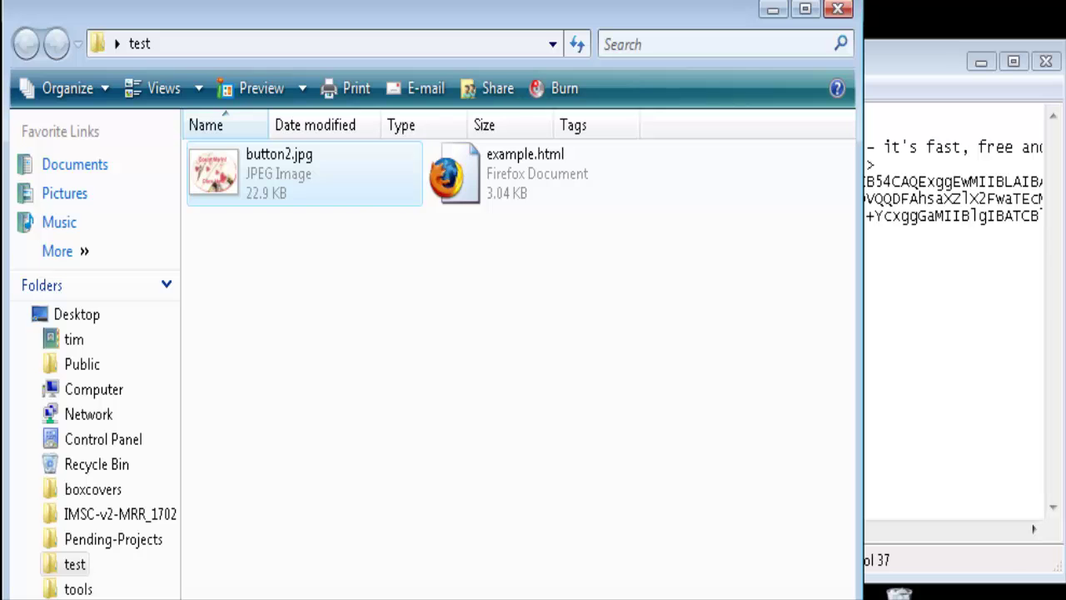
key("alt+Tab")
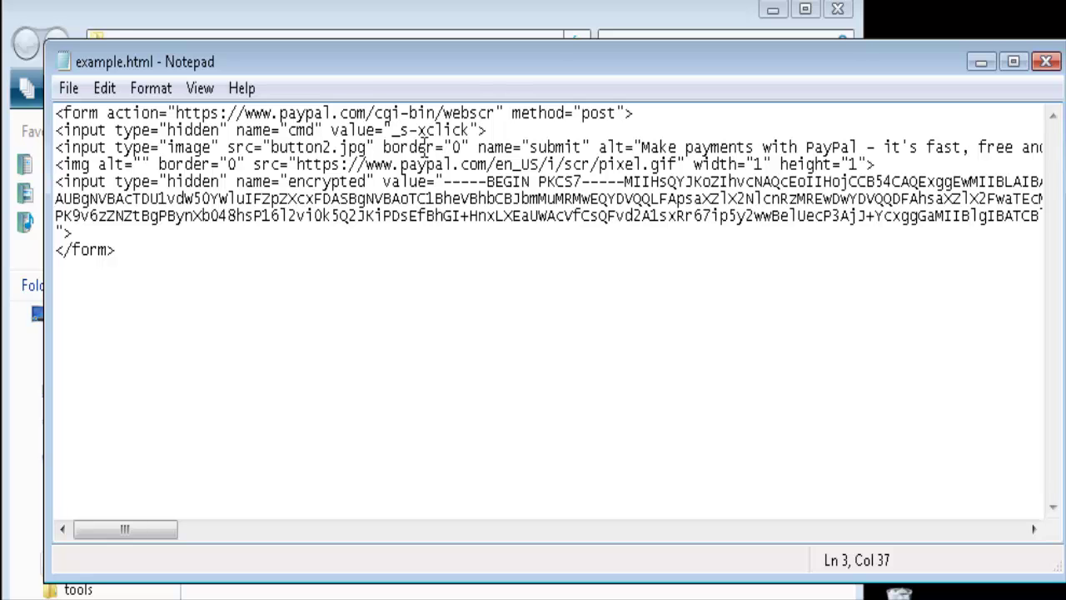
left_click(1045, 64)
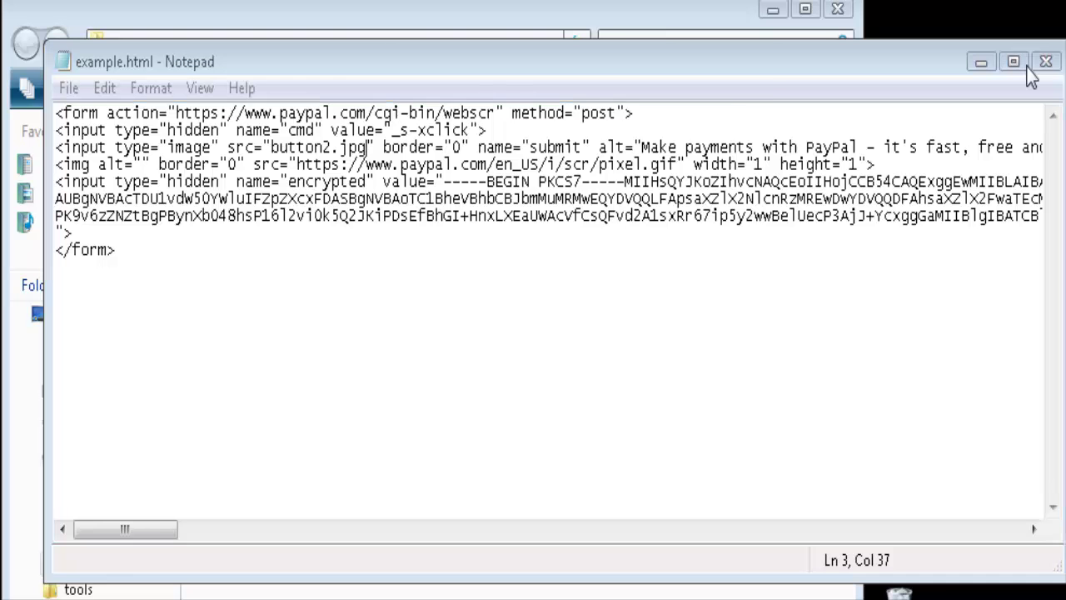
left_click(546, 235)
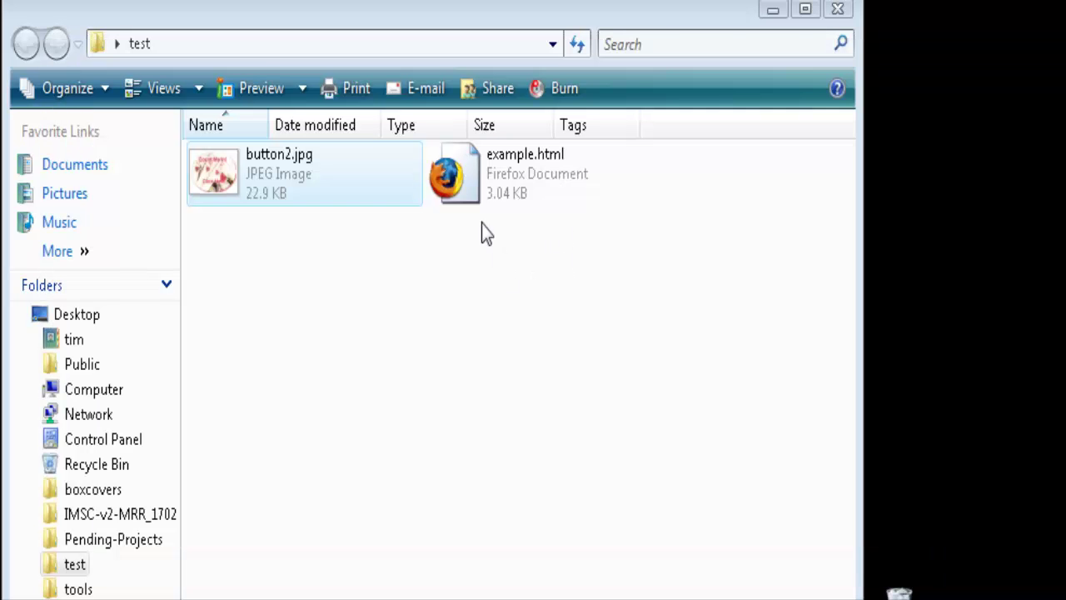
- Open example.html in Firefox and test the 'Count Me In! Click Here' button
double_click(460, 178)
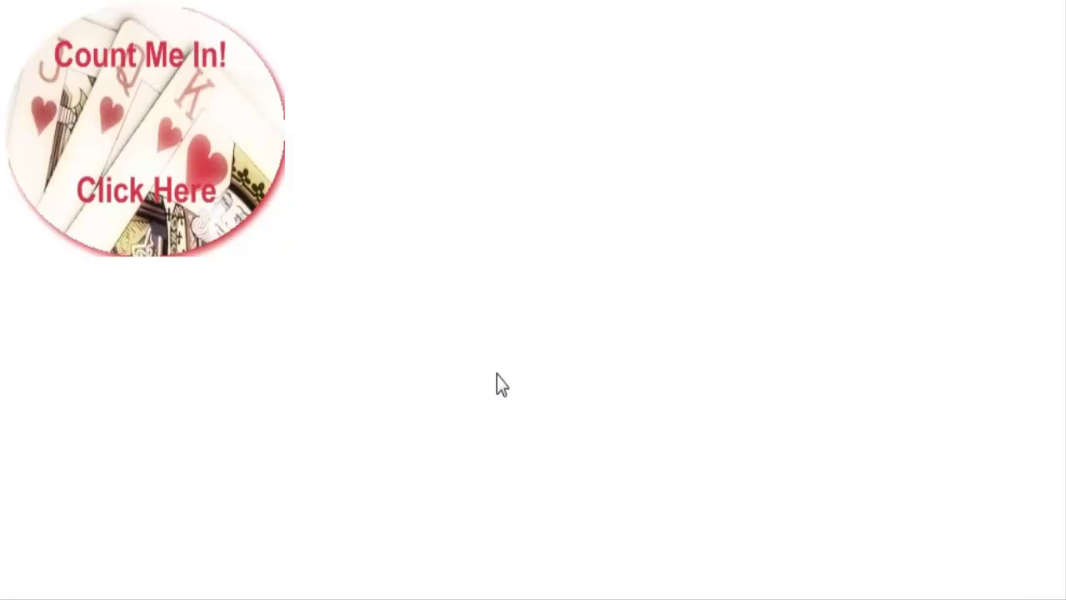
left_click(140, 173)
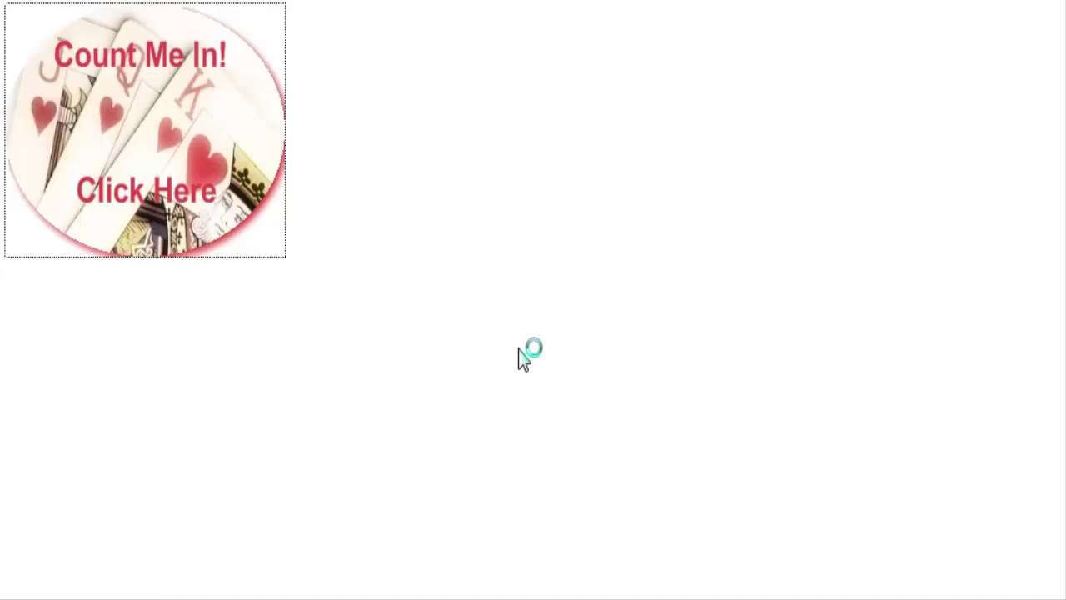